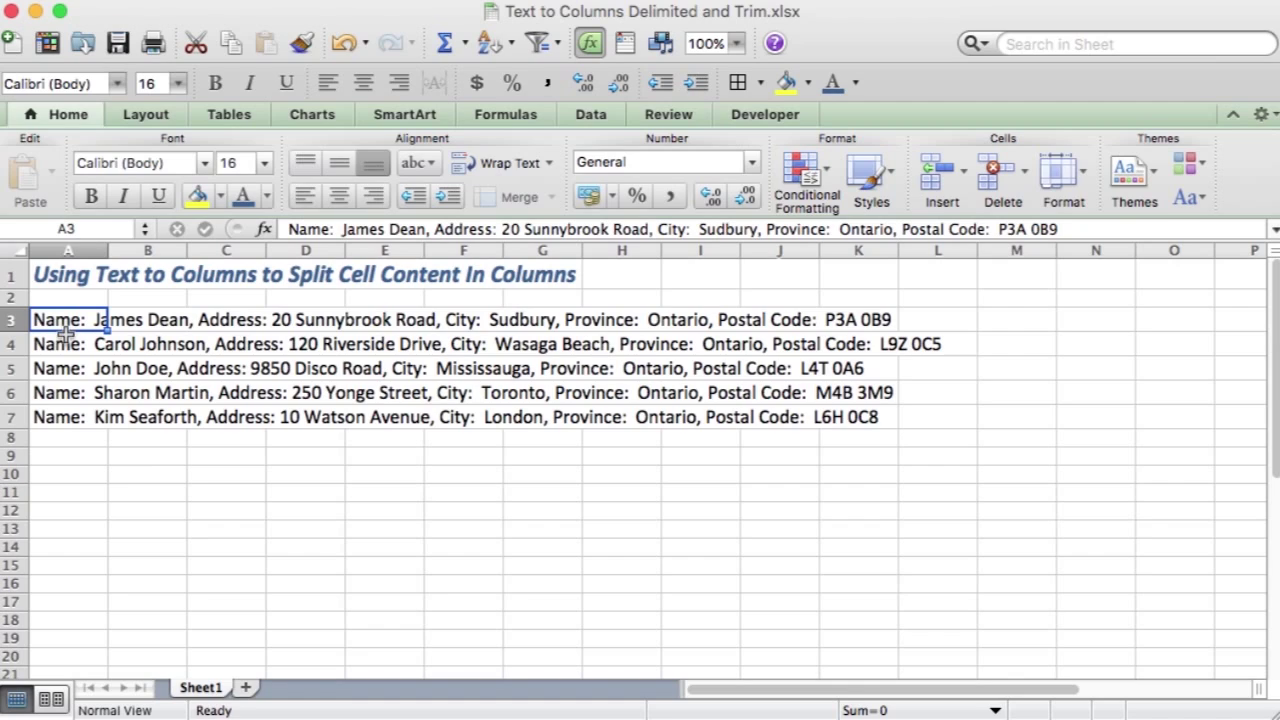
Examine the combined name and address entries in A3:A7 and check the adjacent cell B3
{"action": "left_click", "coordinate": [57, 345]}
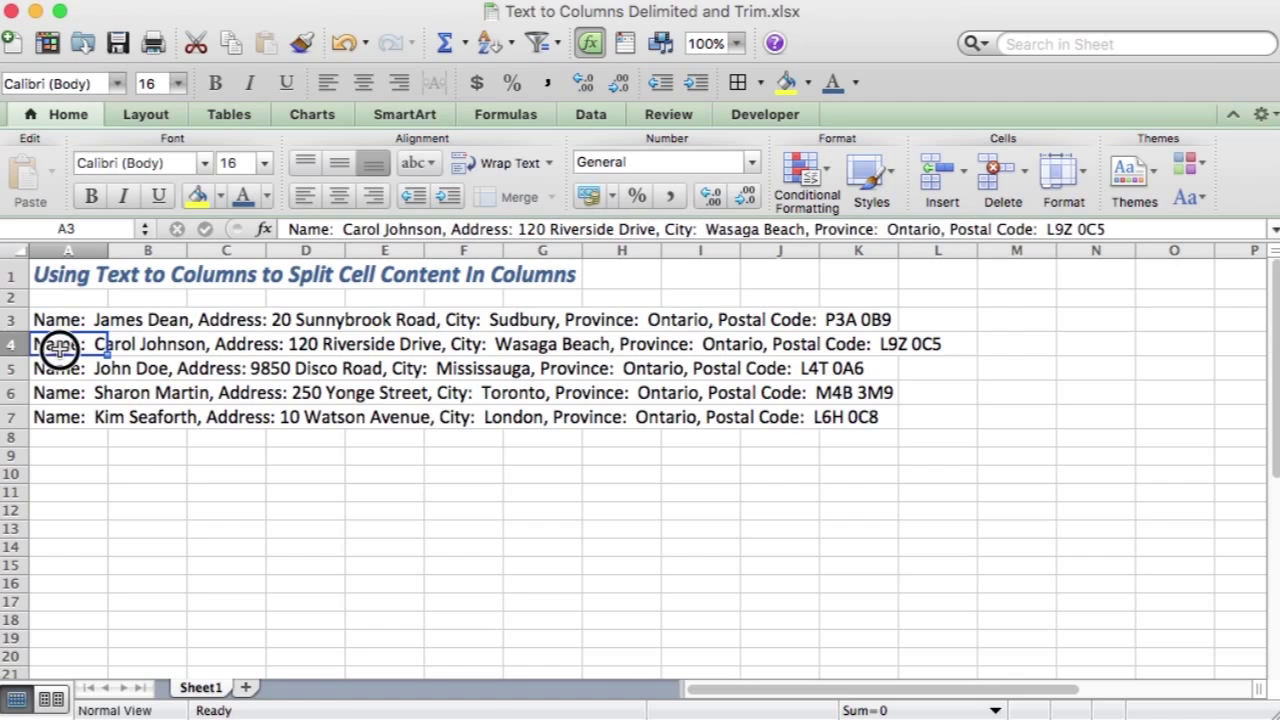
{"action": "left_click", "coordinate": [50, 320]}
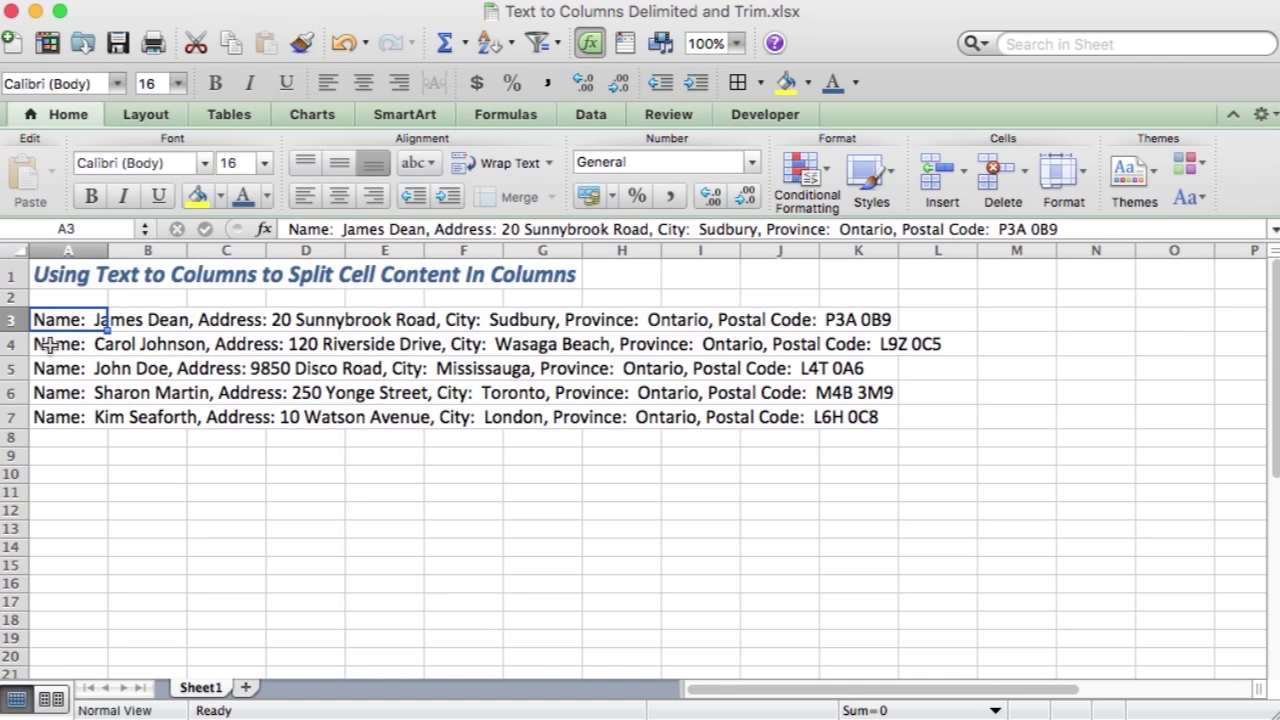
{"action": "left_click", "coordinate": [50, 345]}
{"action": "left_click", "coordinate": [50, 368]}
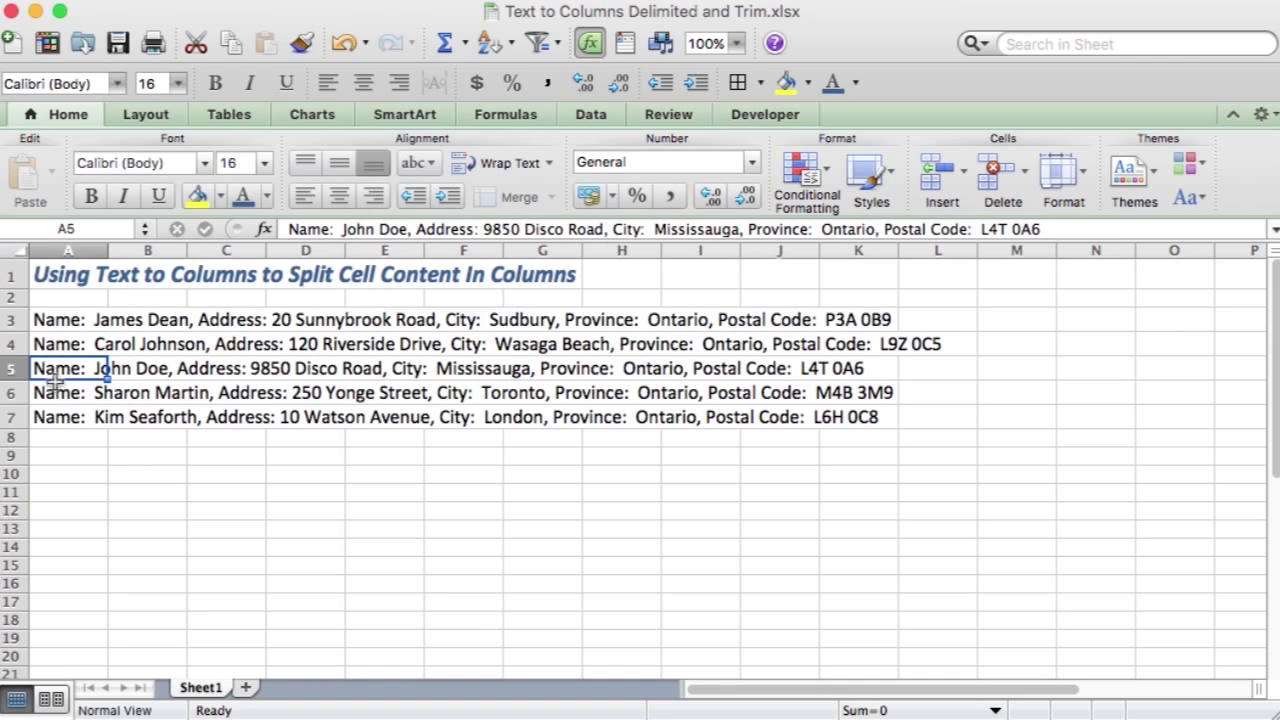
{"action": "left_click", "coordinate": [55, 394]}
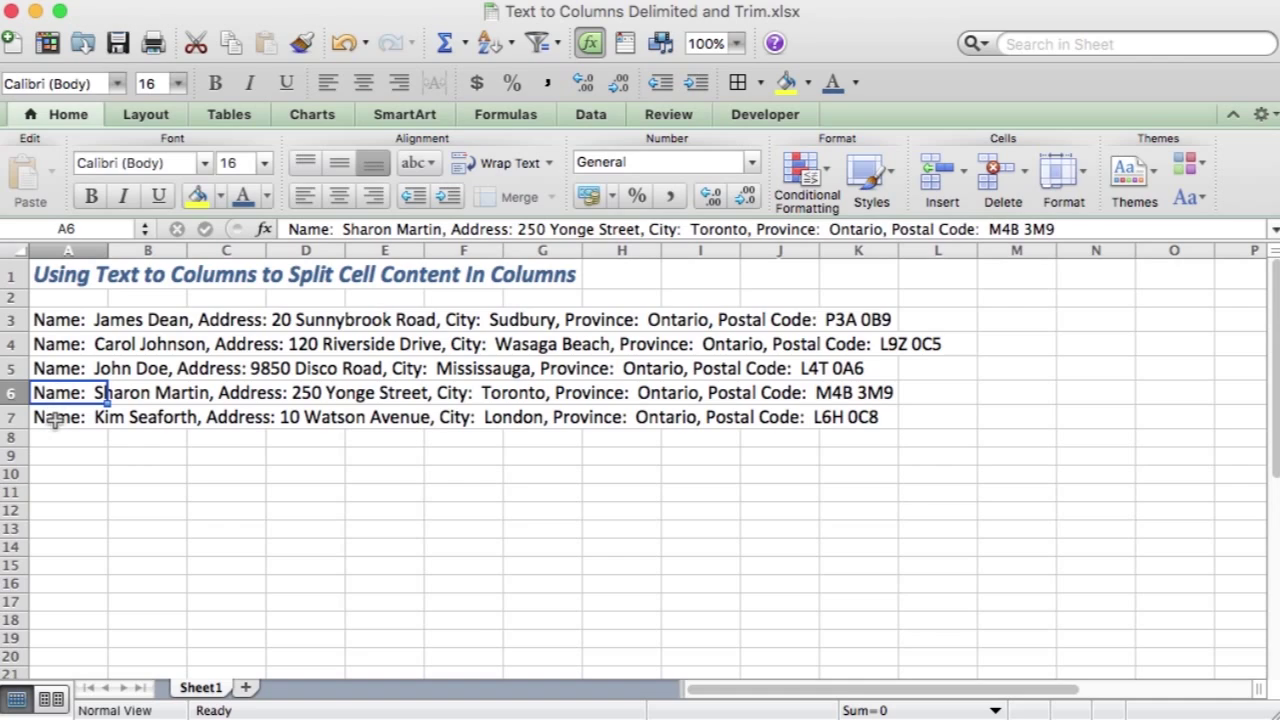
{"action": "left_click", "coordinate": [55, 419]}
{"action": "left_click", "coordinate": [62, 320]}
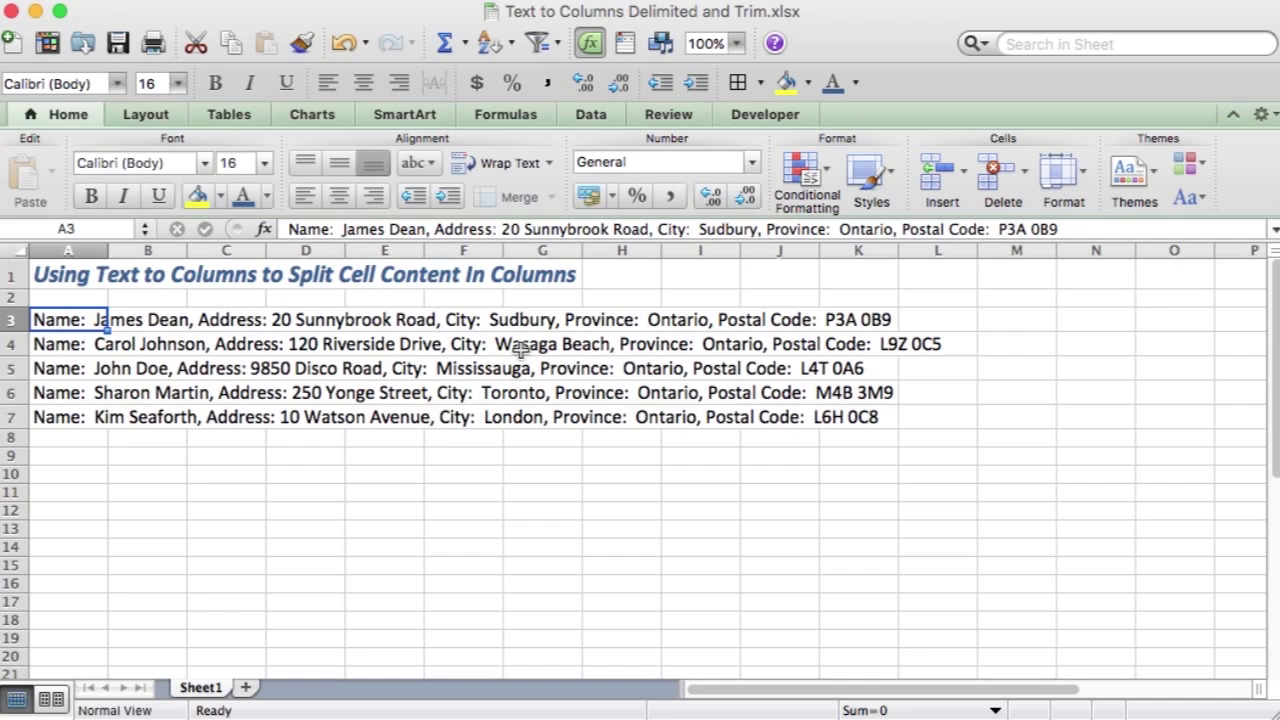
{"action": "left_click", "coordinate": [128, 320]}
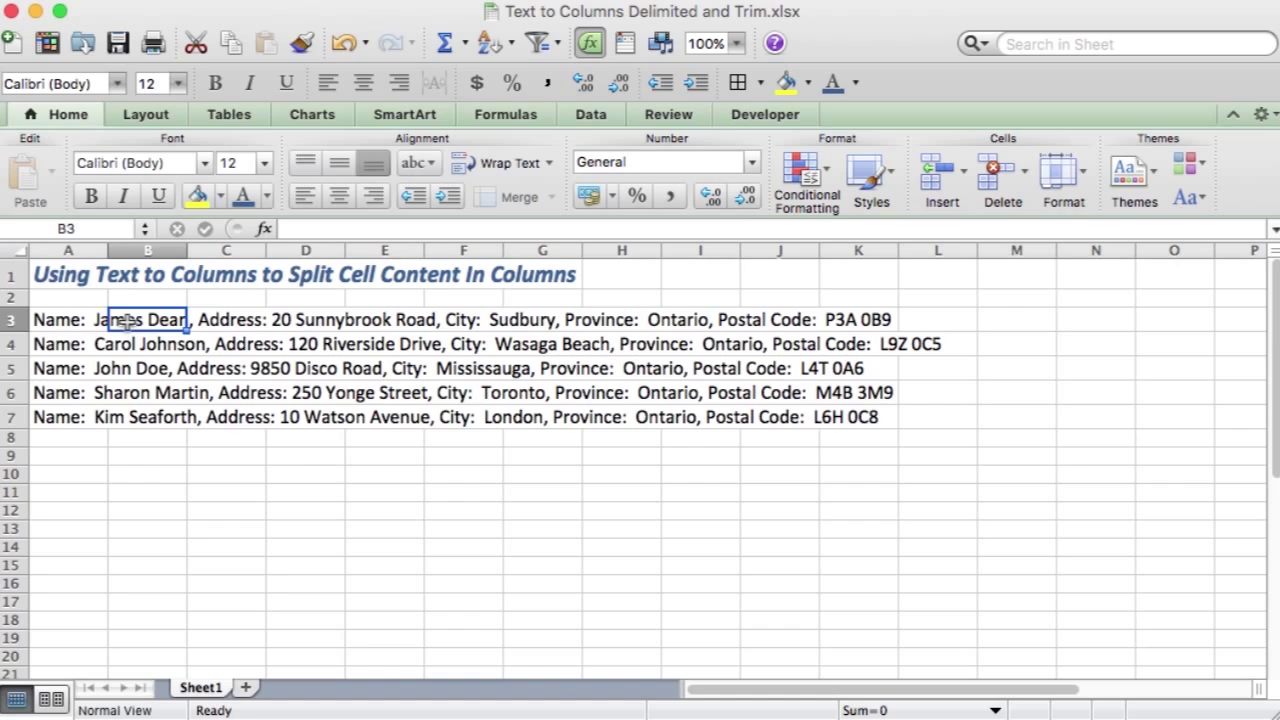
Split A3:A7 with Text to Columns as Delimited data, using comma and colon as delimiters, General format and destination $A$3
{"action": "left_click", "coordinate": [60, 325]}
{"action": "left_click_drag", "start_coordinate": [60, 325], "coordinate": [66, 417]}
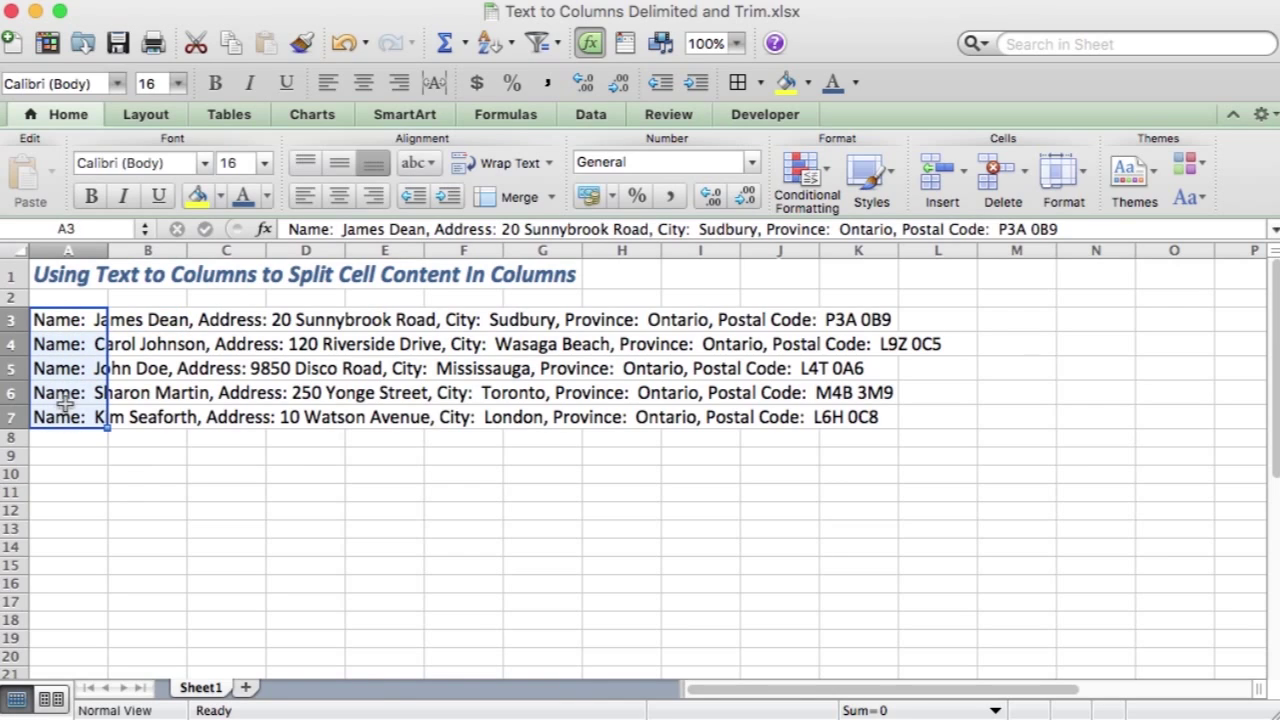
{"action": "left_click", "coordinate": [598, 116]}
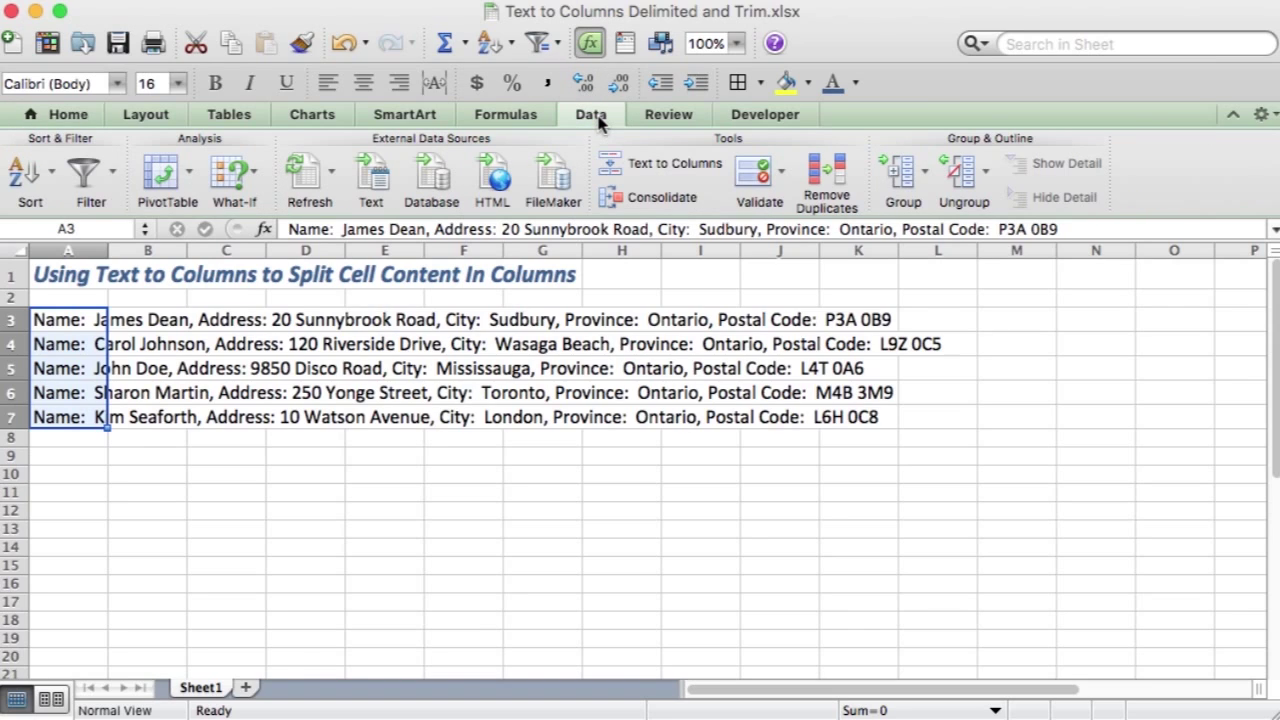
{"action": "left_click", "coordinate": [659, 173]}
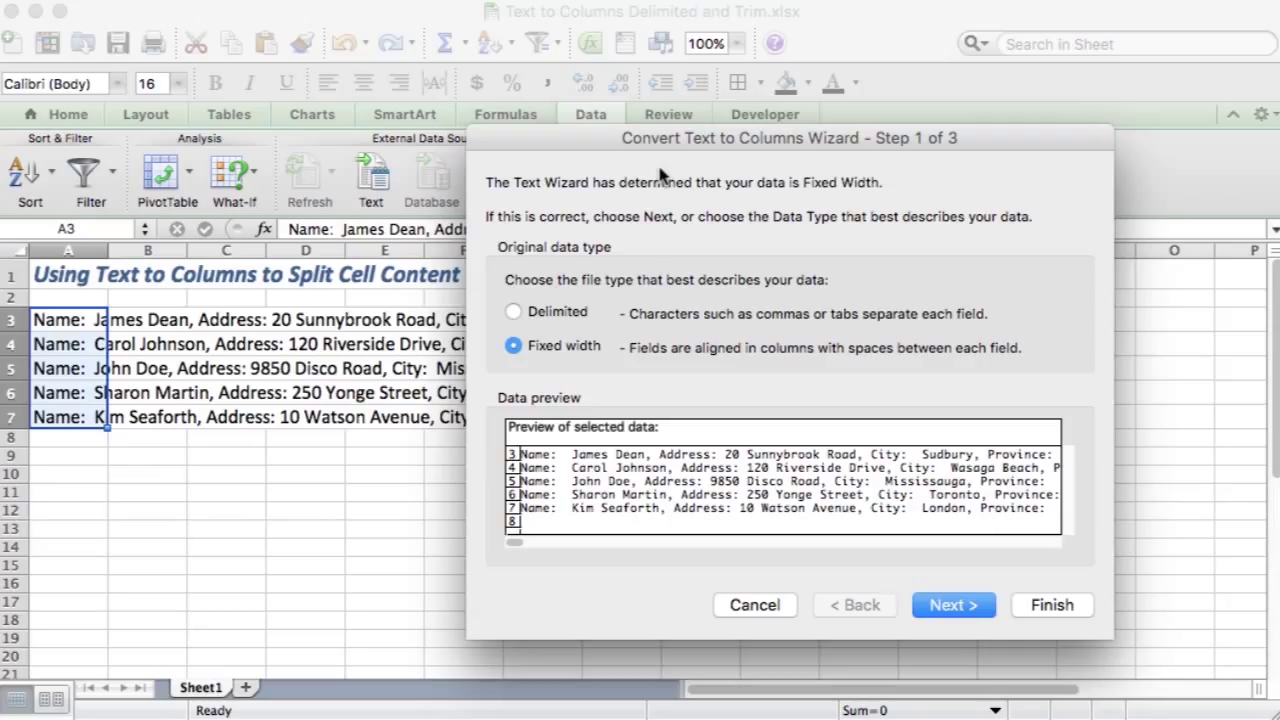
{"action": "left_click", "coordinate": [515, 314]}
{"action": "left_click", "coordinate": [953, 606]}
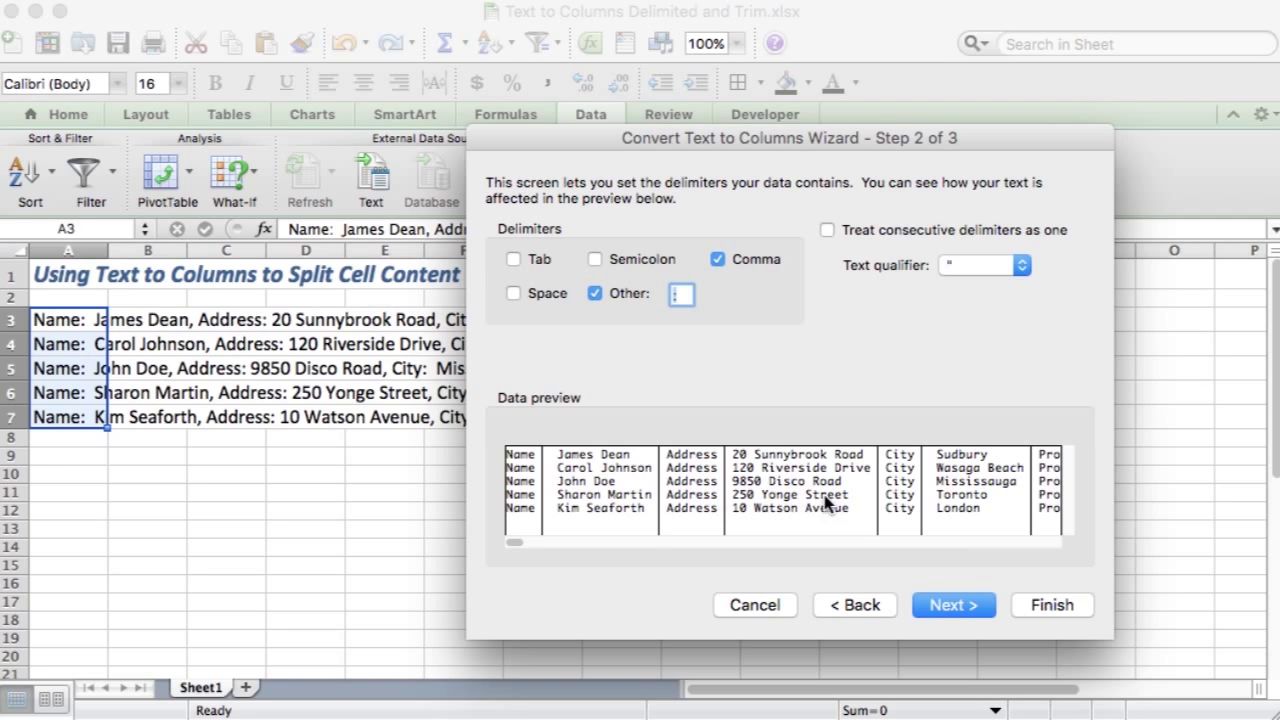
{"action": "left_click", "coordinate": [947, 604]}
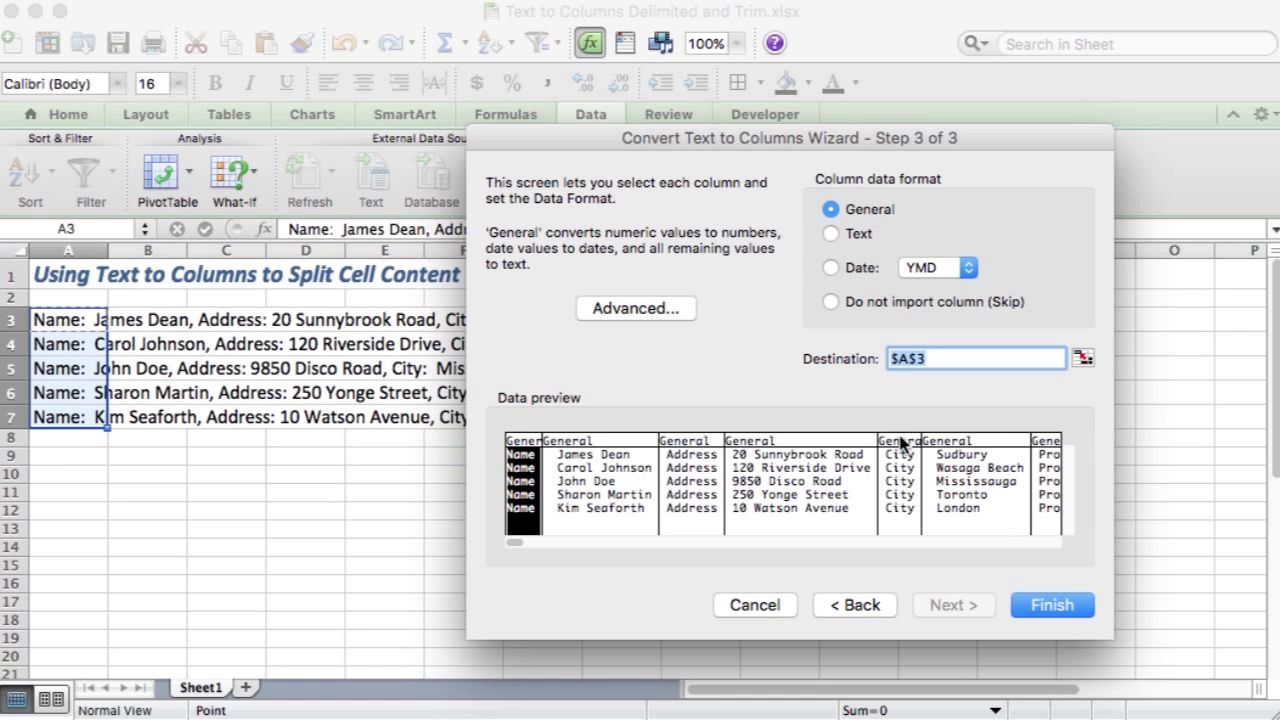
{"action": "left_click", "coordinate": [1045, 607]}
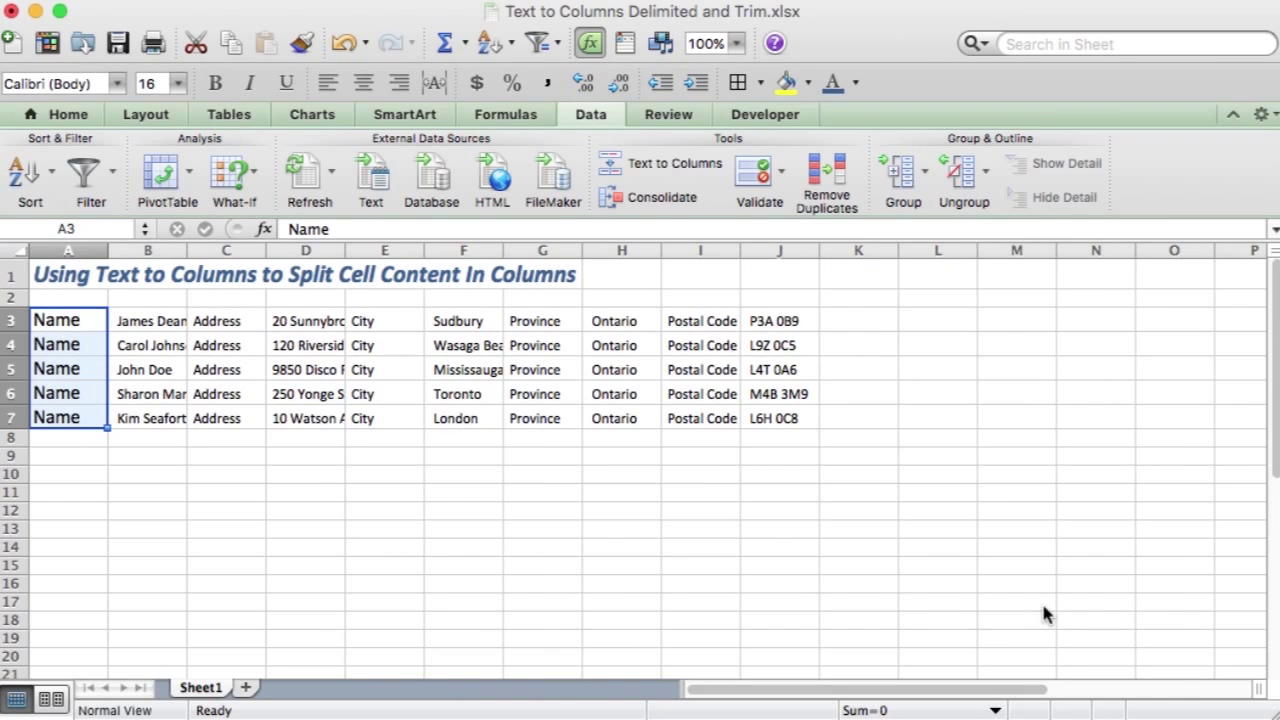
Move the sheet title from A1 to B1
{"action": "left_click", "coordinate": [38, 273]}
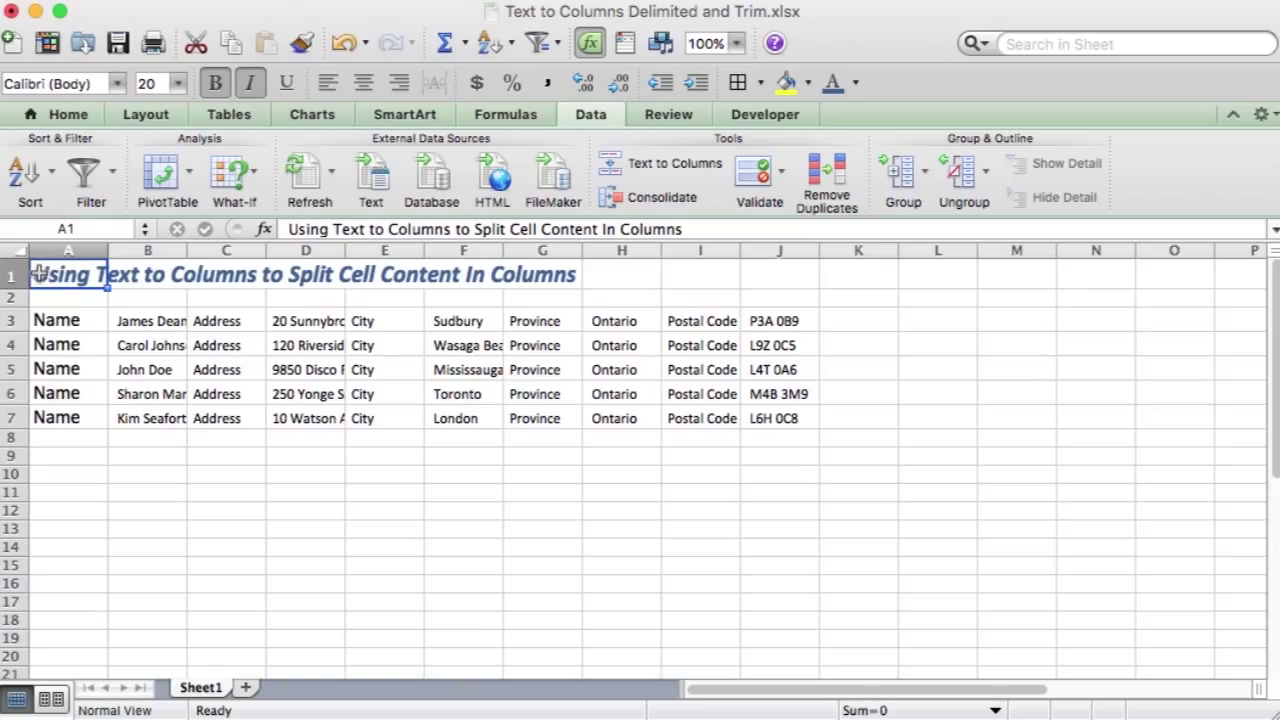
{"action": "key", "text": "super+c"}
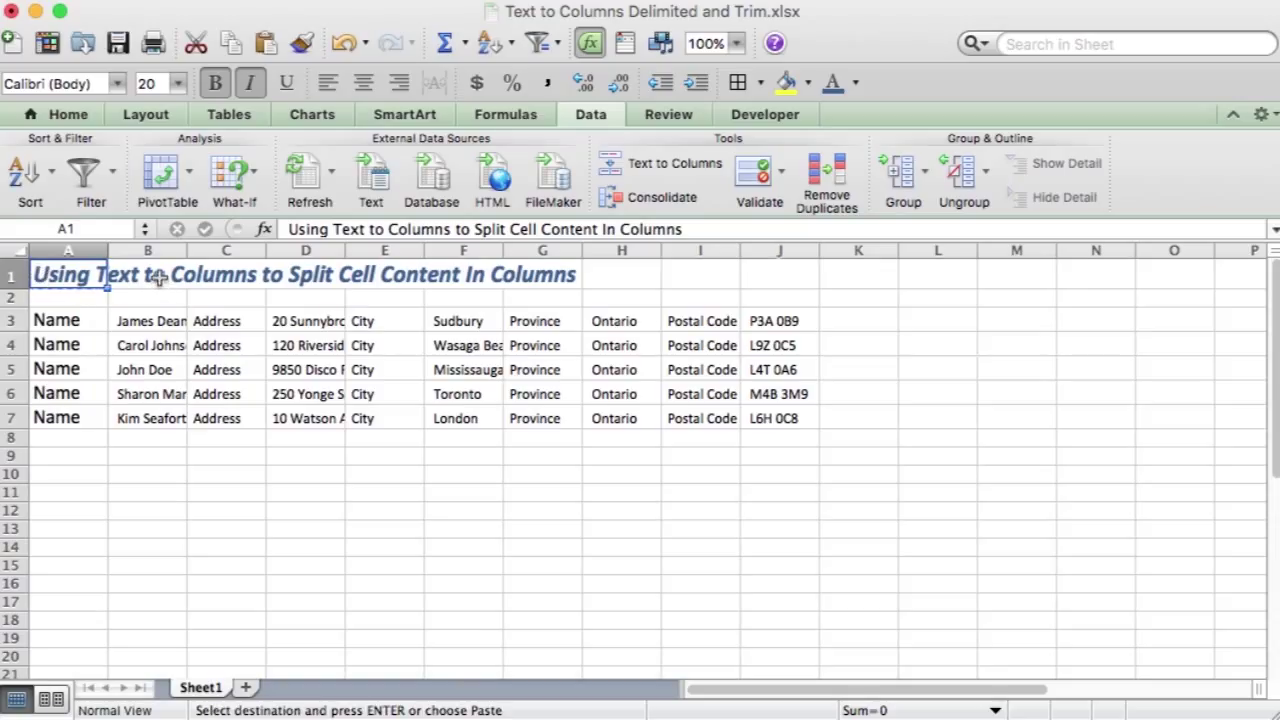
{"action": "left_click", "coordinate": [158, 278]}
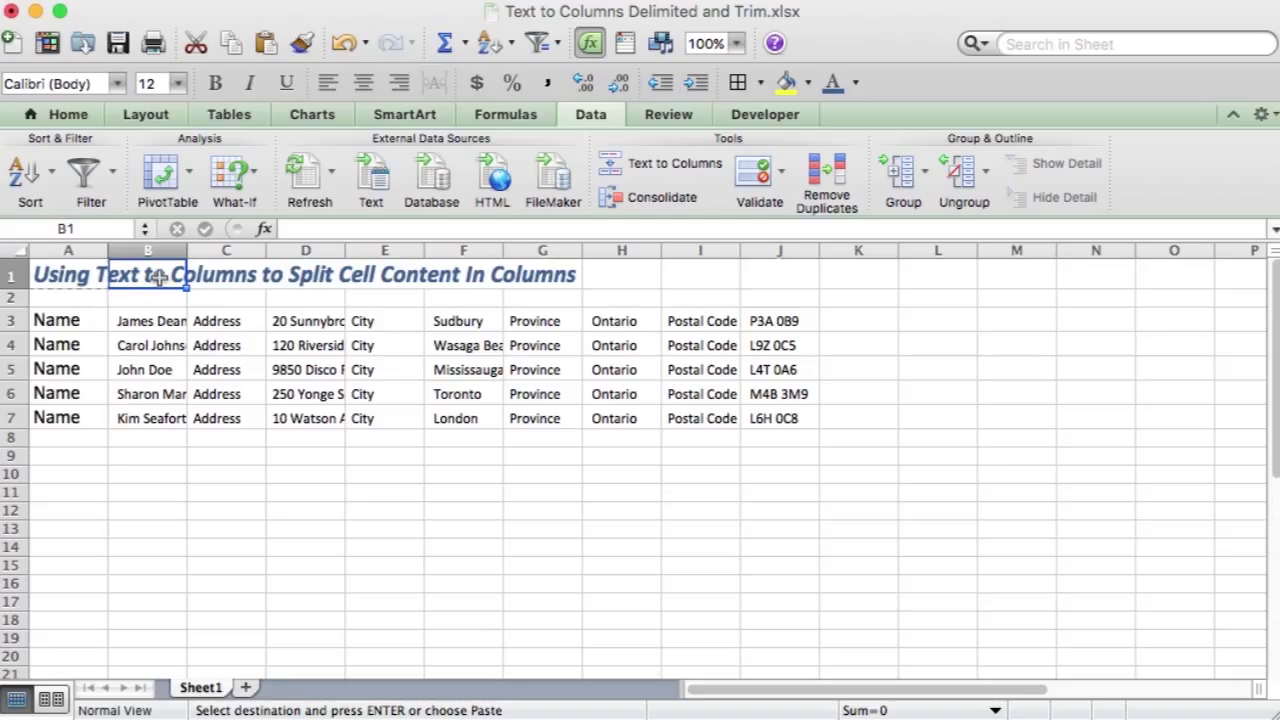
{"action": "key", "text": "super+v"}
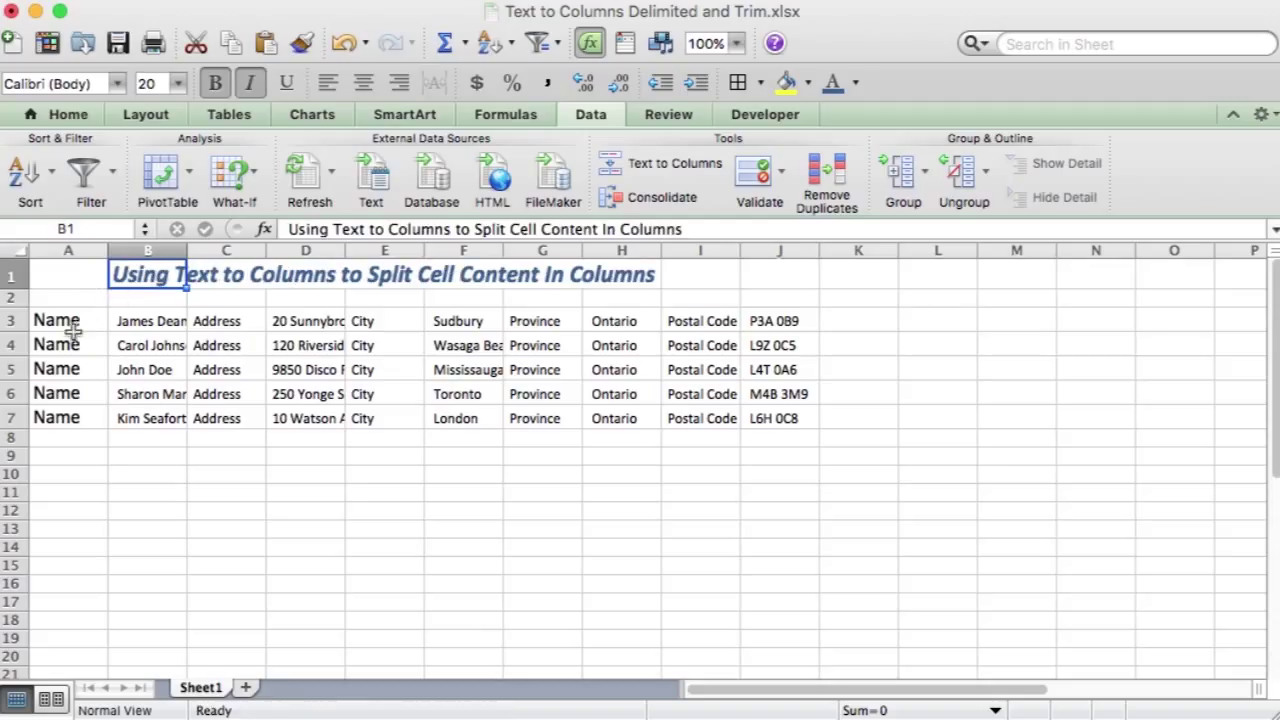
Delete the two columns that hold only the repeated Name and Address labels
{"action": "left_click", "coordinate": [64, 250]}
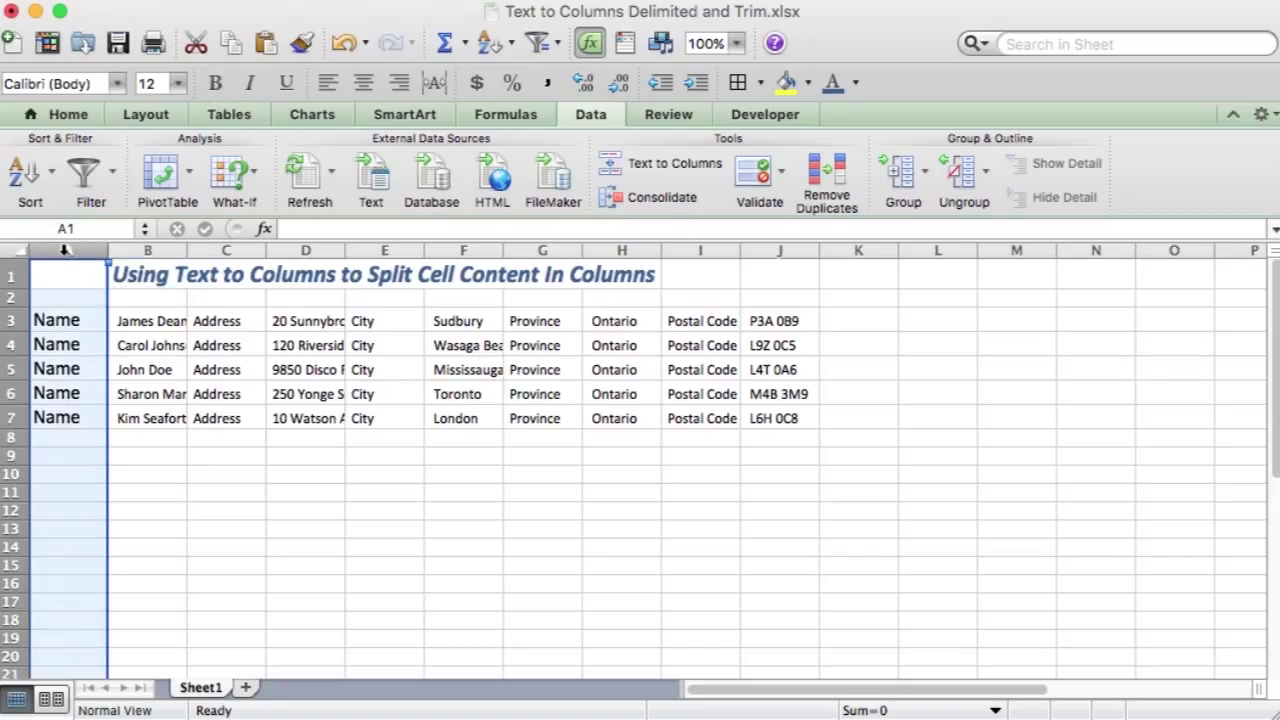
{"action": "right_click", "coordinate": [64, 252]}
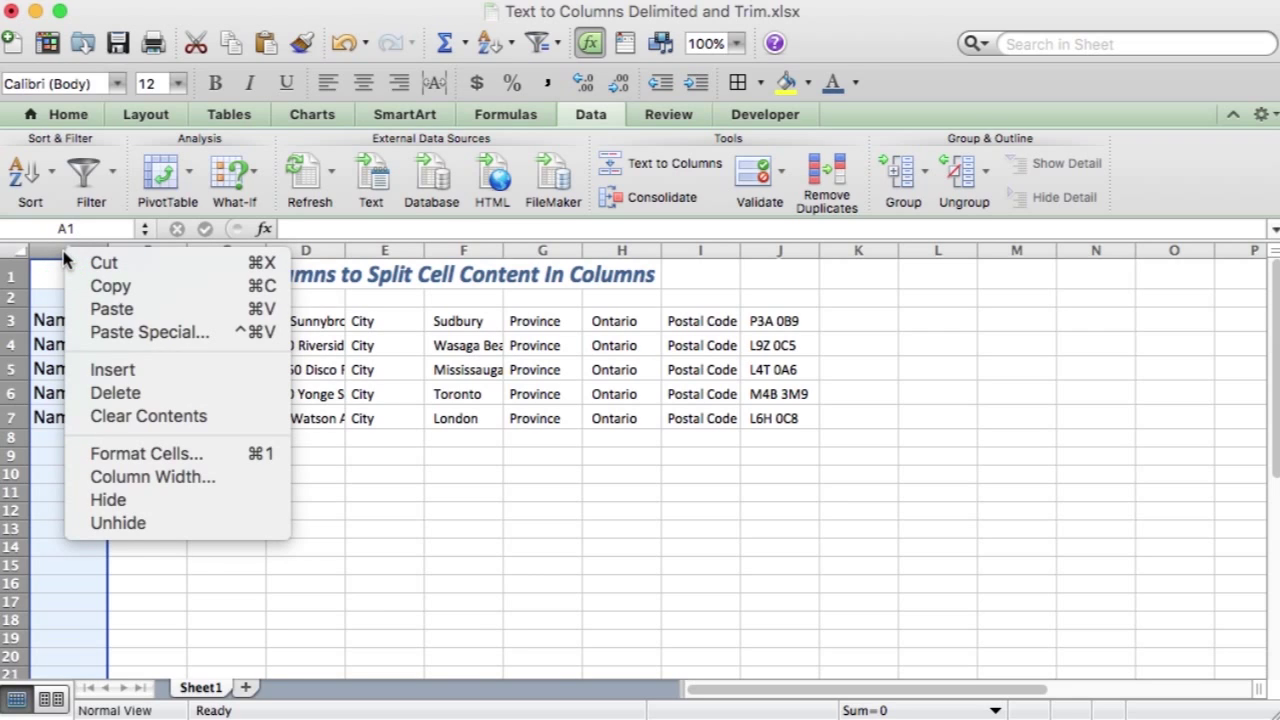
{"action": "left_click", "coordinate": [110, 394]}
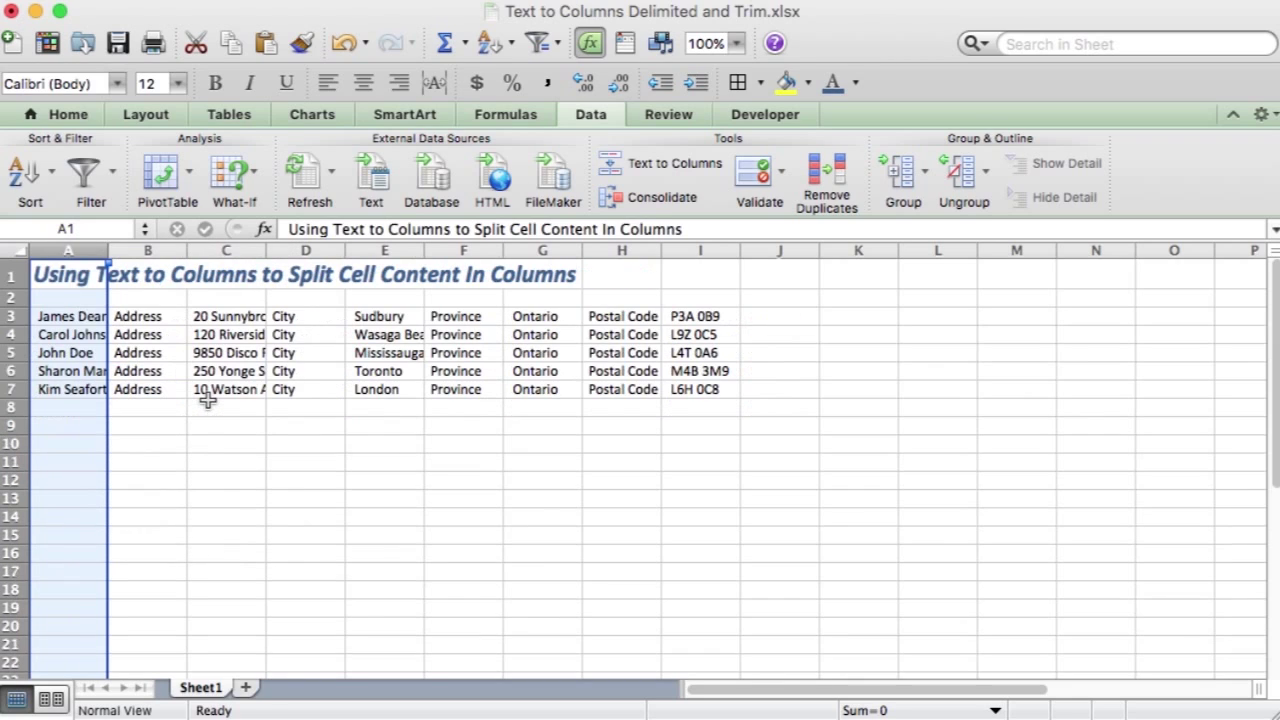
{"action": "left_click", "coordinate": [156, 250]}
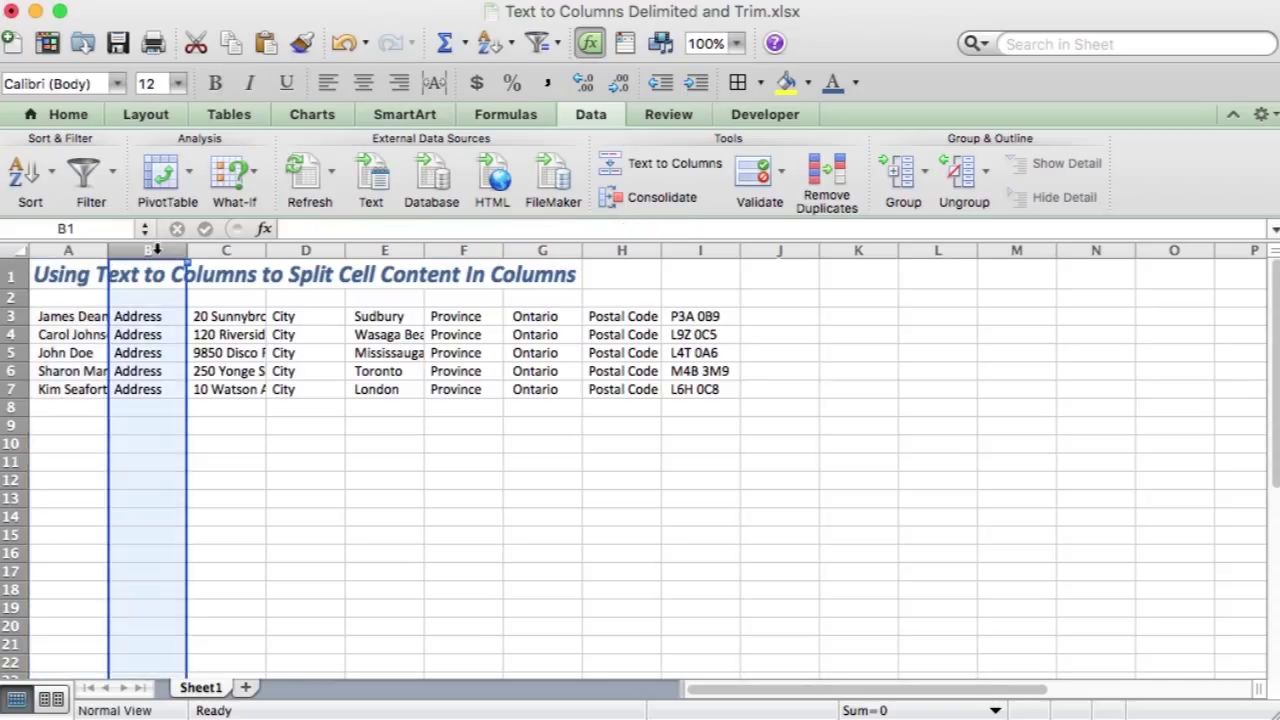
{"action": "right_click", "coordinate": [156, 252]}
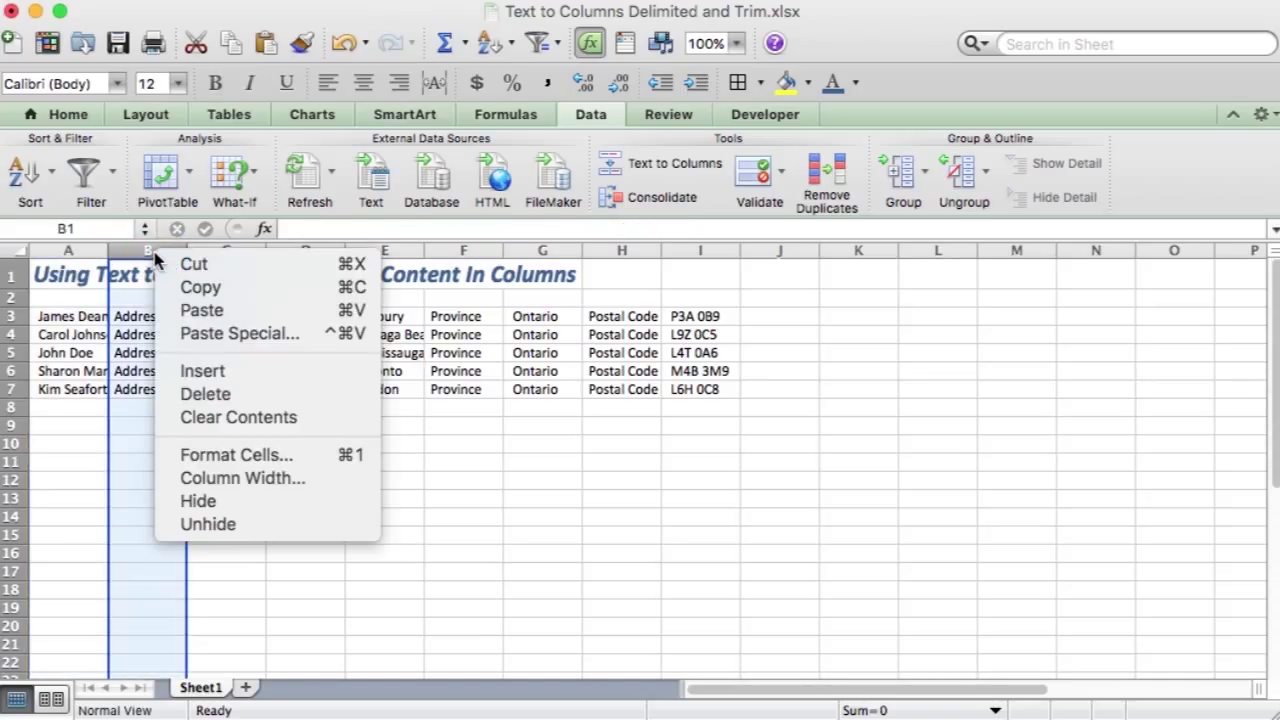
{"action": "left_click", "coordinate": [203, 393]}
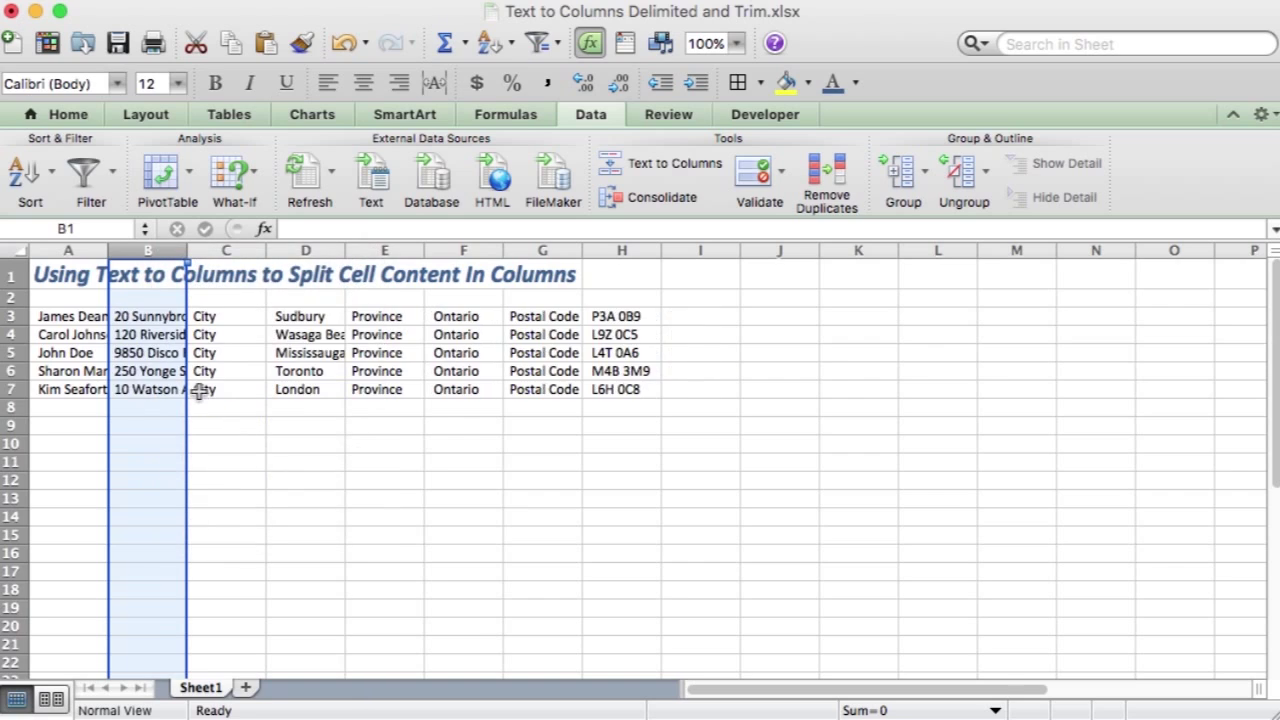
Delete the two columns that hold only the repeated City and Province labels
{"action": "left_click", "coordinate": [227, 252]}
{"action": "right_click", "coordinate": [227, 252]}
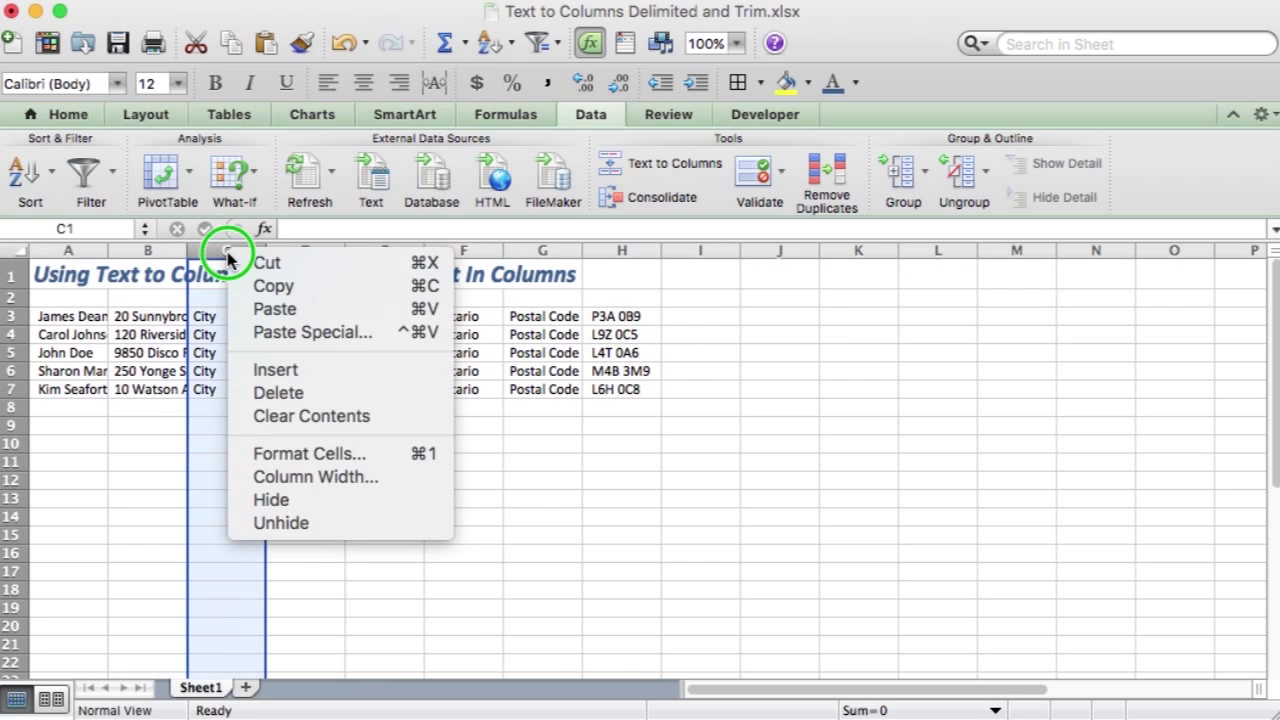
{"action": "left_click", "coordinate": [250, 392]}
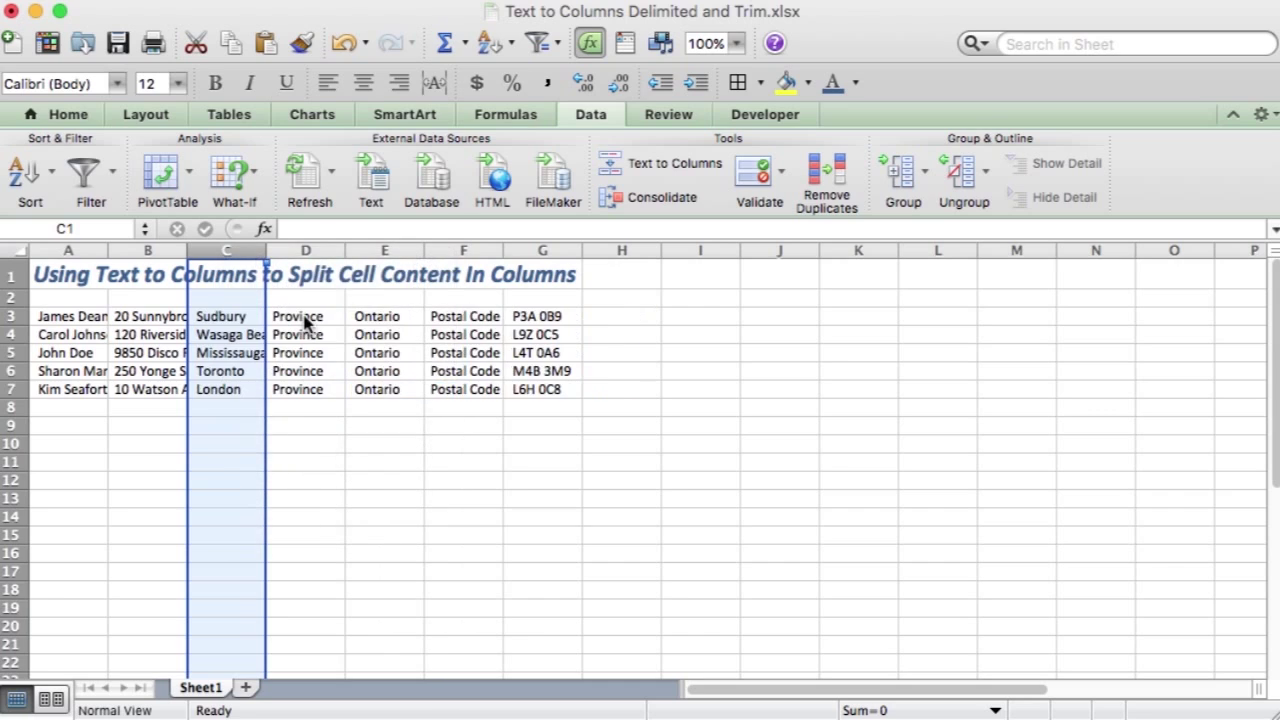
{"action": "left_click", "coordinate": [306, 252]}
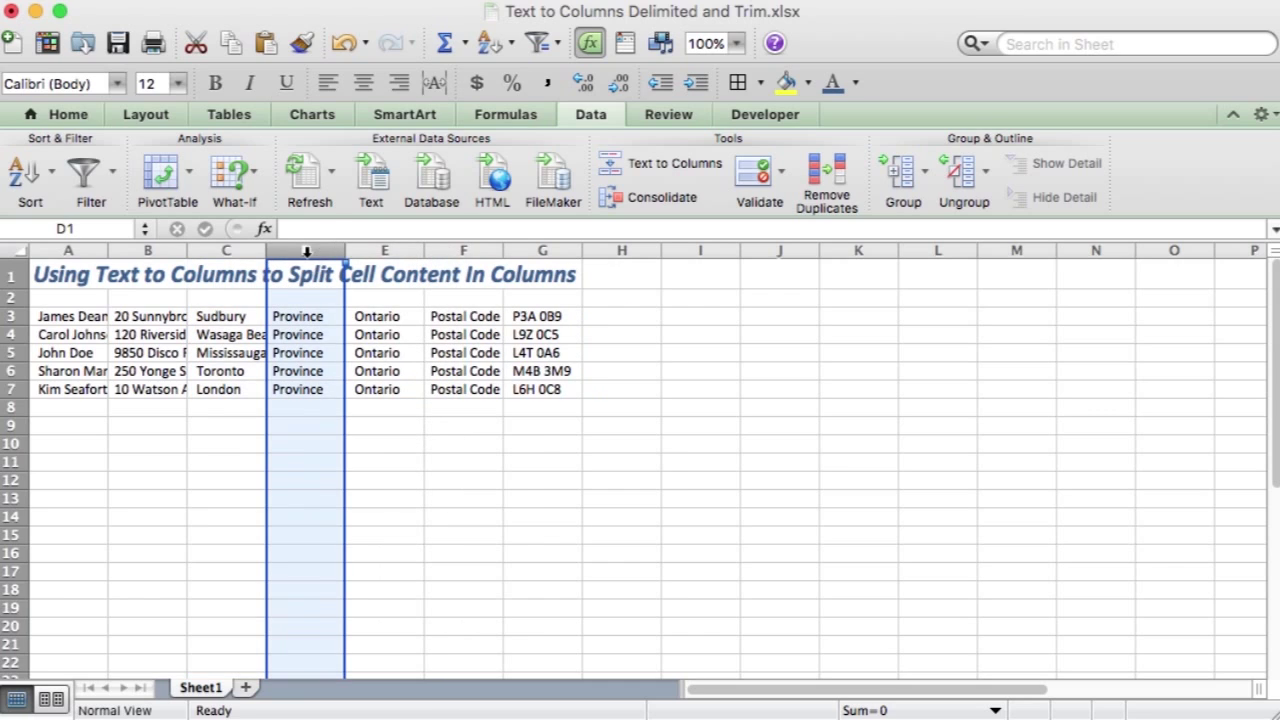
{"action": "right_click", "coordinate": [306, 253]}
{"action": "left_click", "coordinate": [351, 396]}
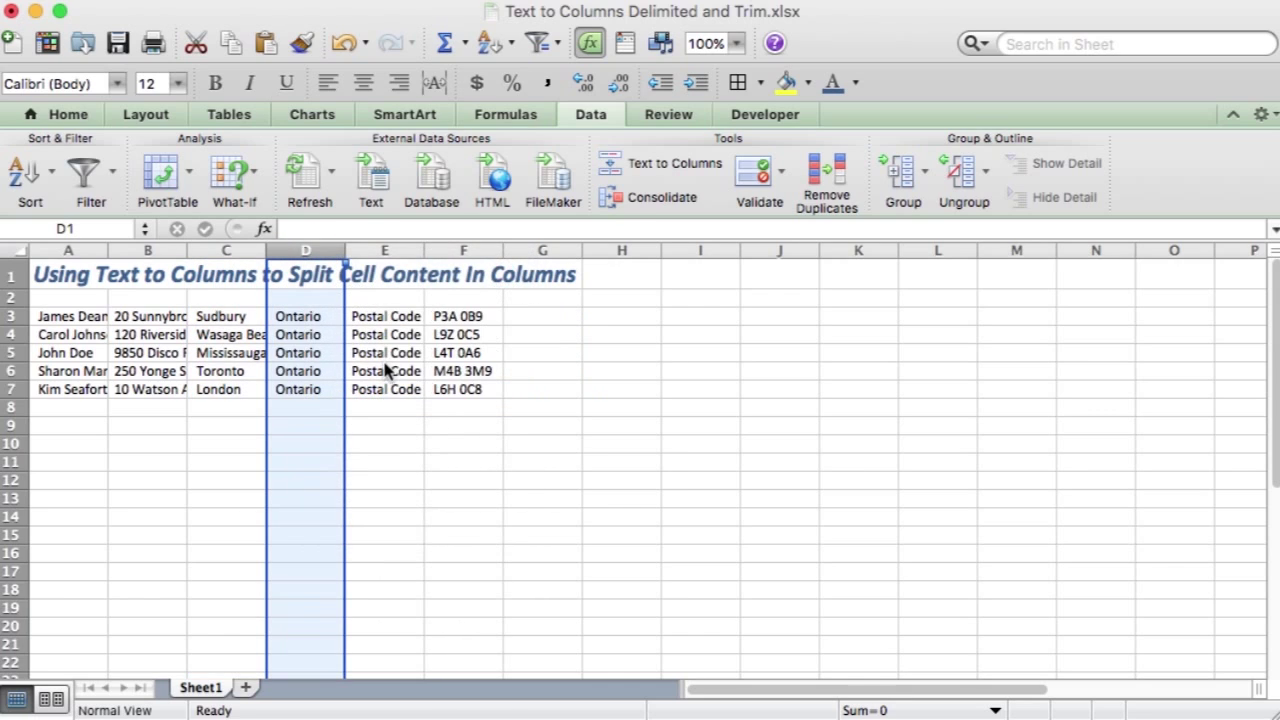
Delete the column that holds only the repeated Postal Code label
{"action": "left_click", "coordinate": [385, 251]}
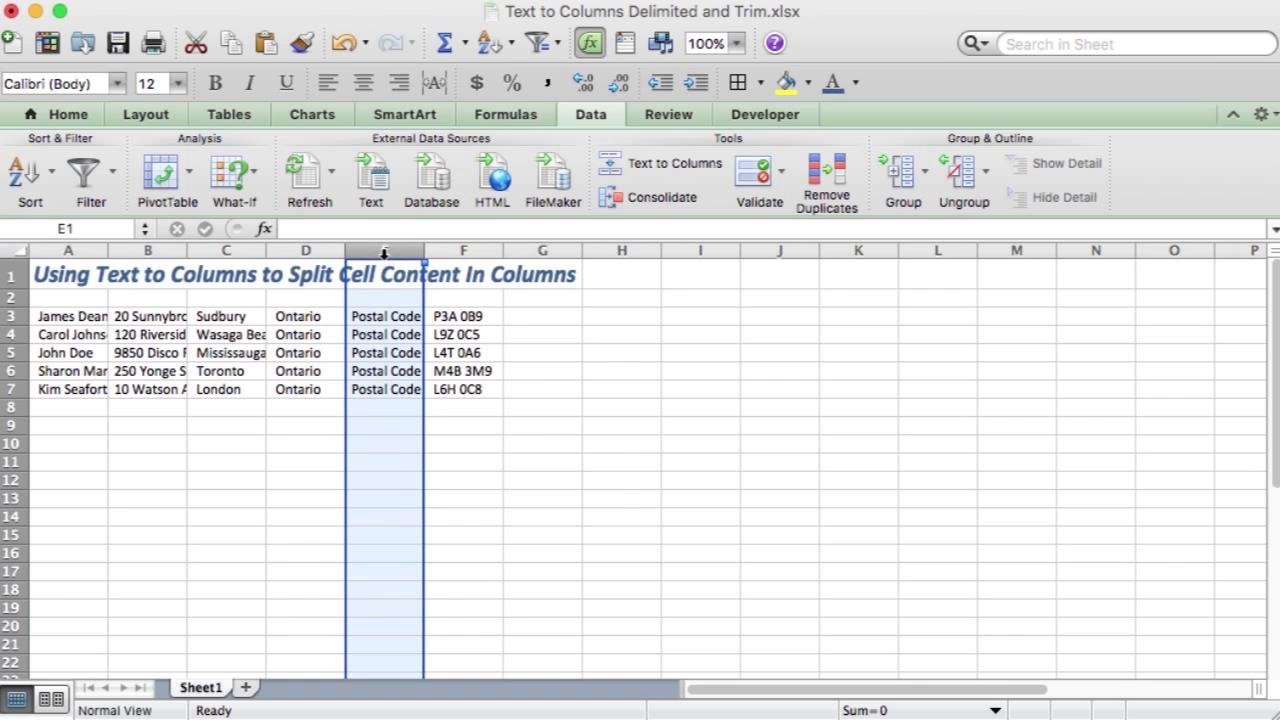
{"action": "right_click", "coordinate": [385, 256]}
{"action": "left_click", "coordinate": [408, 398]}
Inspect the contents of the split cells E3 through A3 for leading spaces
{"action": "left_click", "coordinate": [468, 320]}
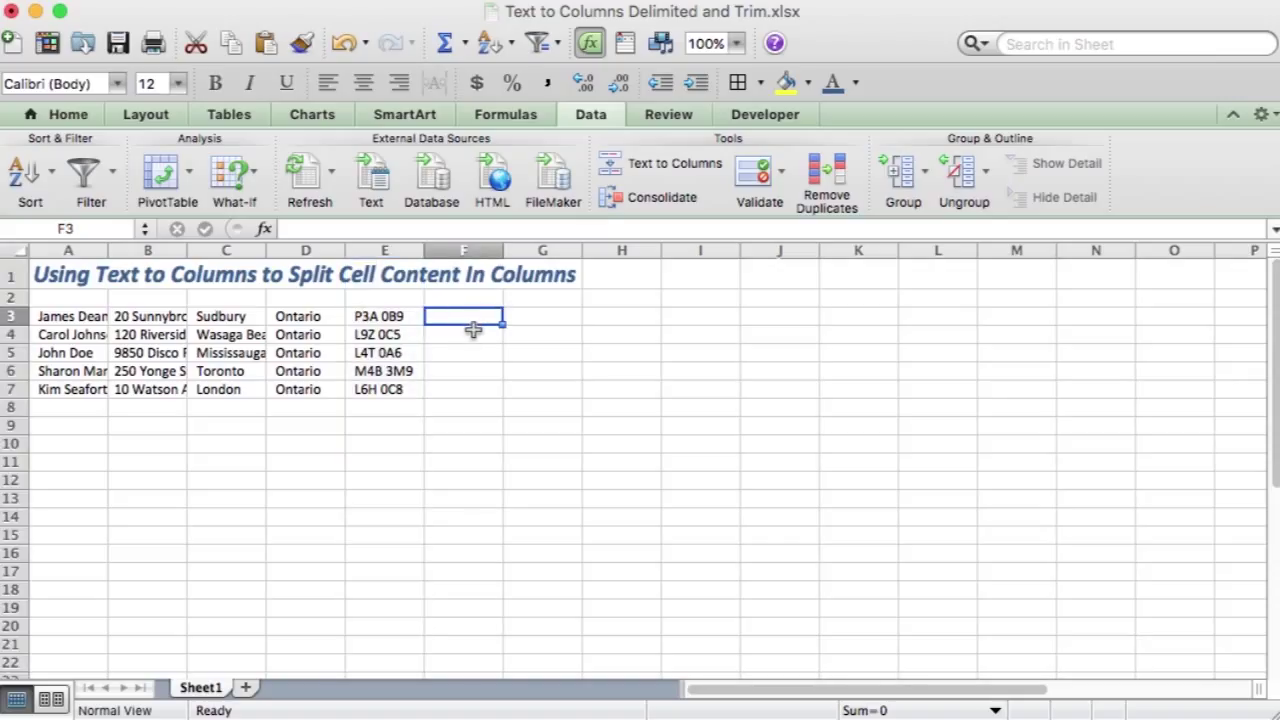
{"action": "left_click", "coordinate": [381, 318]}
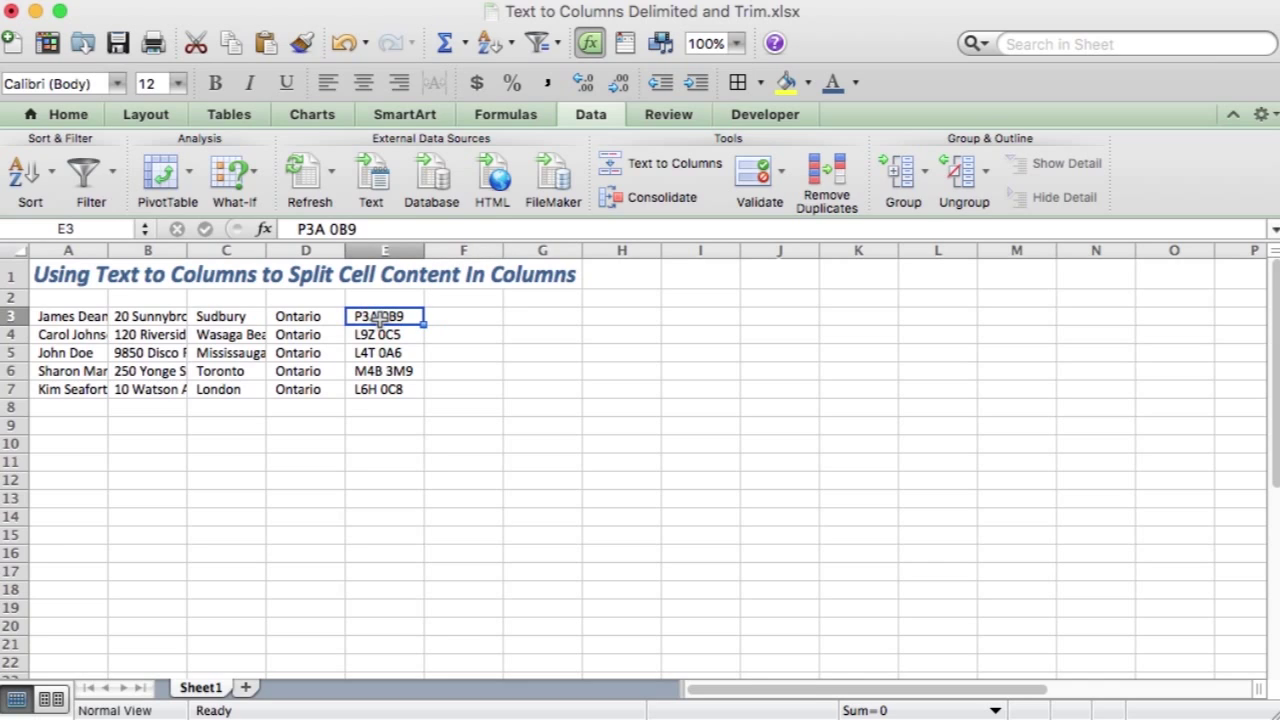
{"action": "left_click", "coordinate": [305, 320]}
{"action": "left_click", "coordinate": [222, 318]}
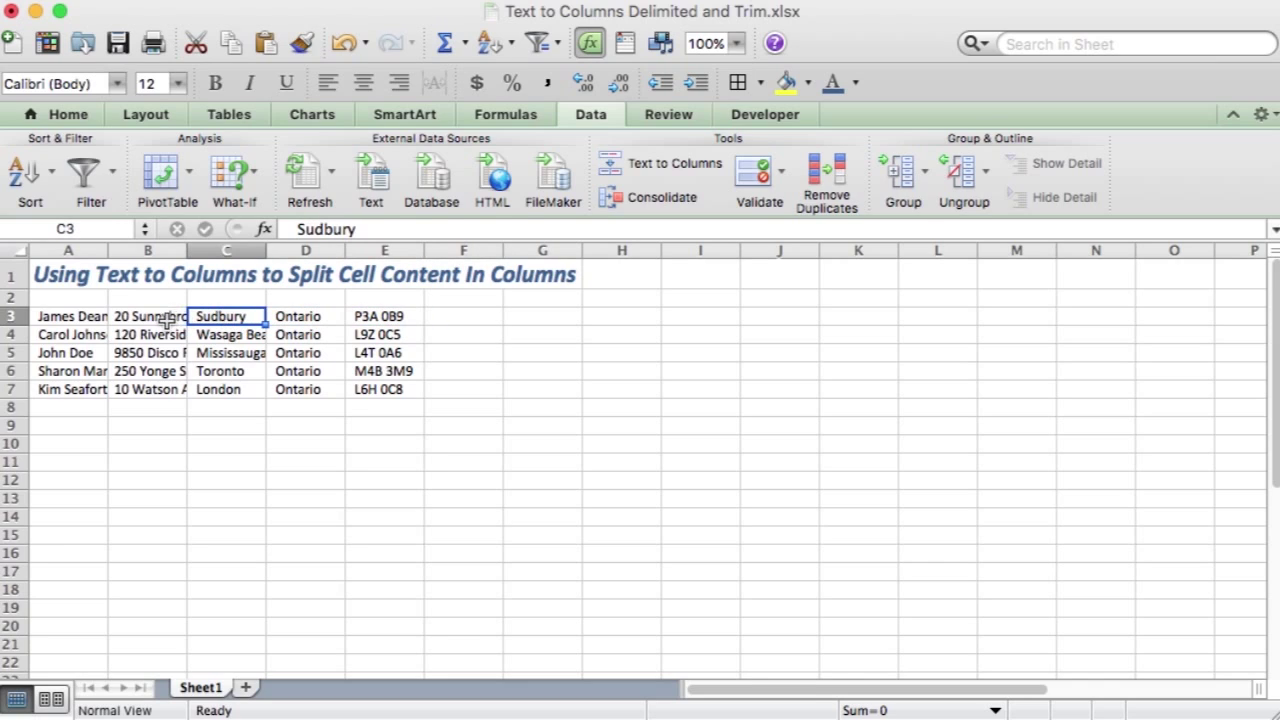
{"action": "left_click", "coordinate": [168, 318]}
{"action": "left_click", "coordinate": [78, 320]}
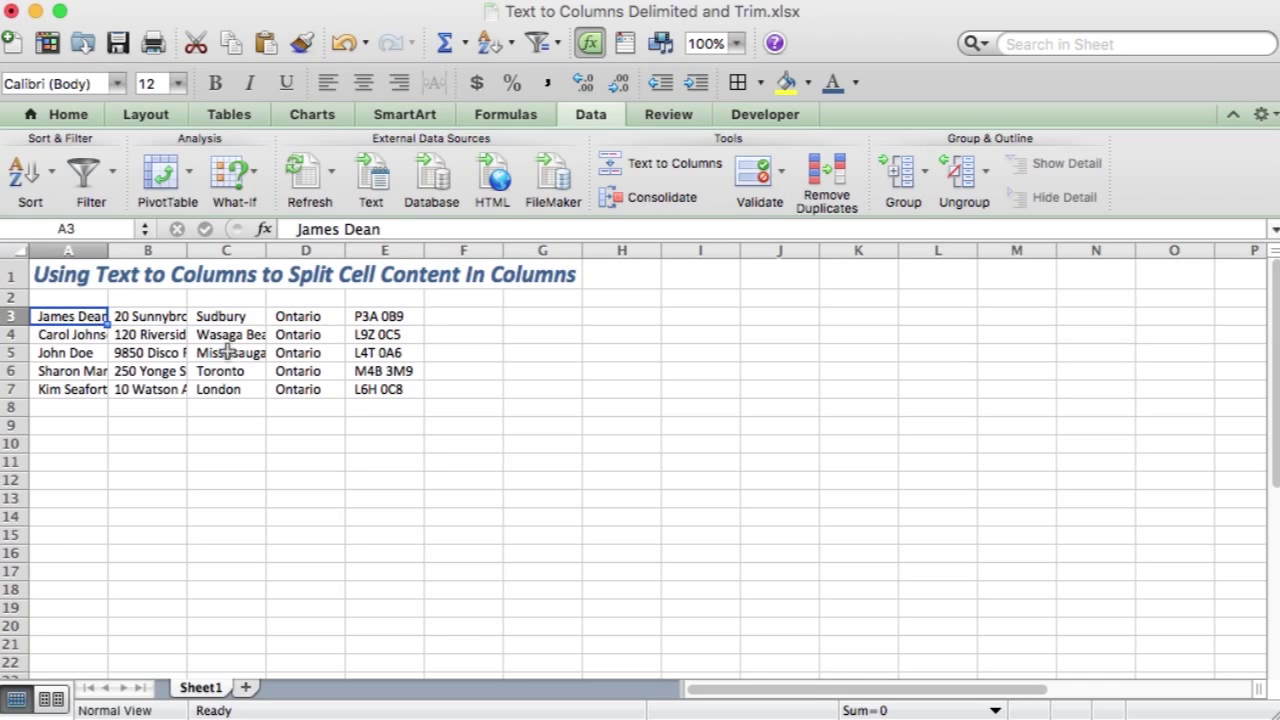
Enter the formula =TRIM(A3) in cell F3 to strip the extra spaces from the first name
{"action": "left_click", "coordinate": [478, 320]}
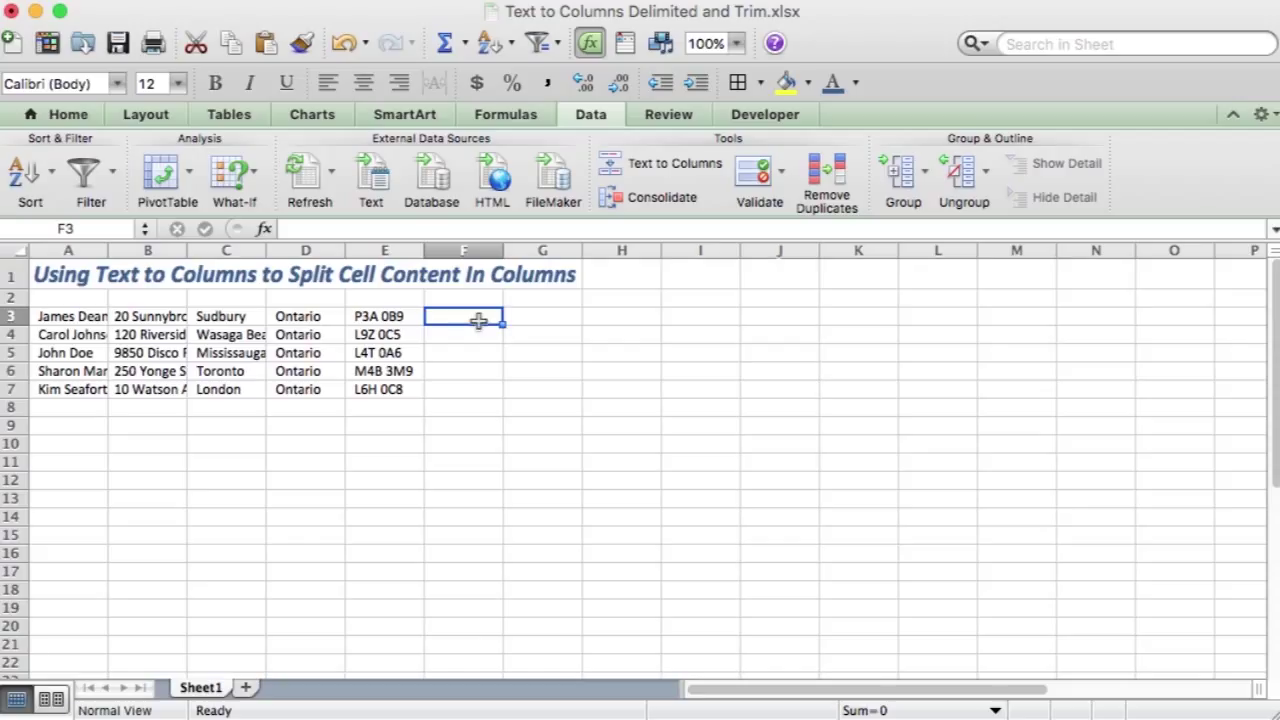
{"action": "type", "text": "="}
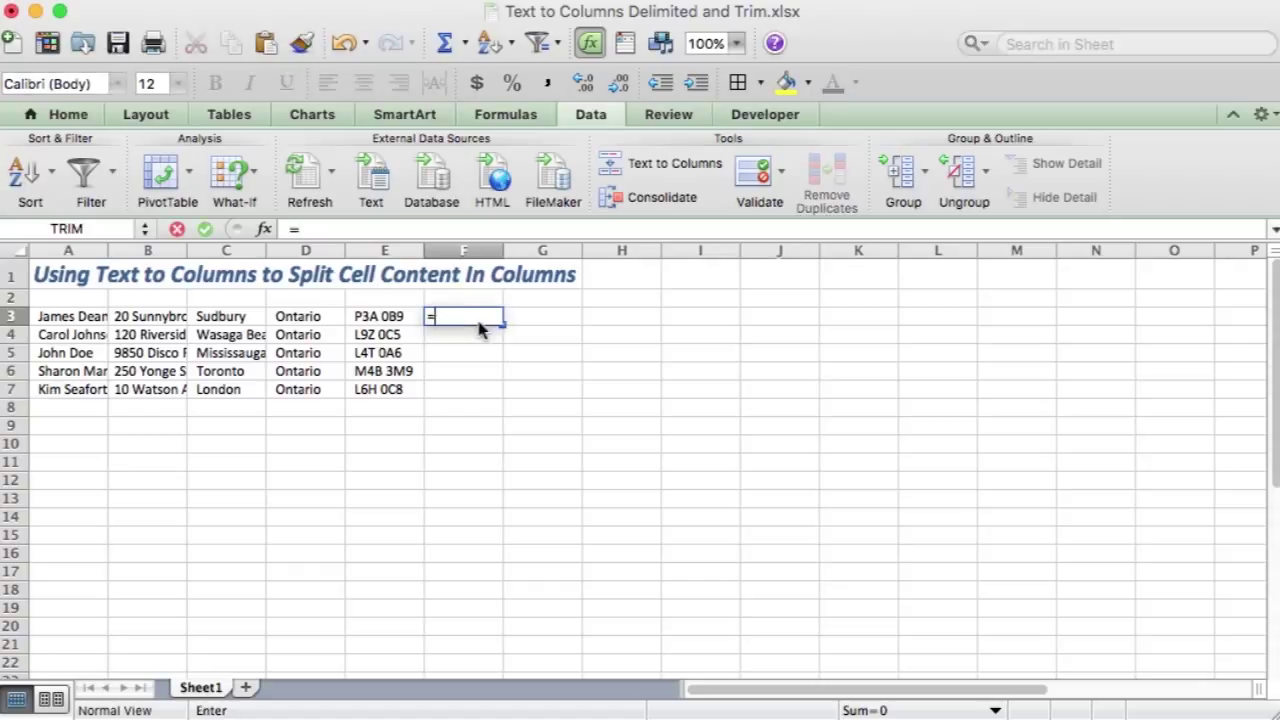
{"action": "type", "text": "TRIM("}
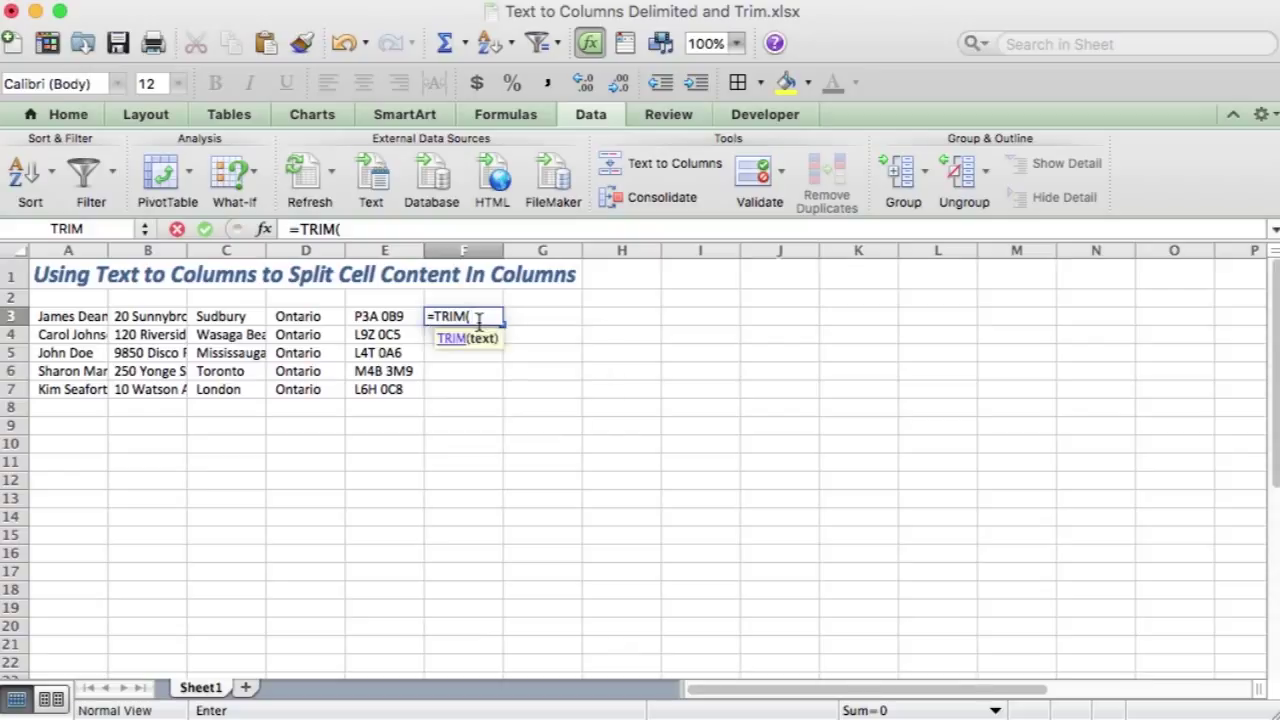
{"action": "left_click", "coordinate": [101, 318]}
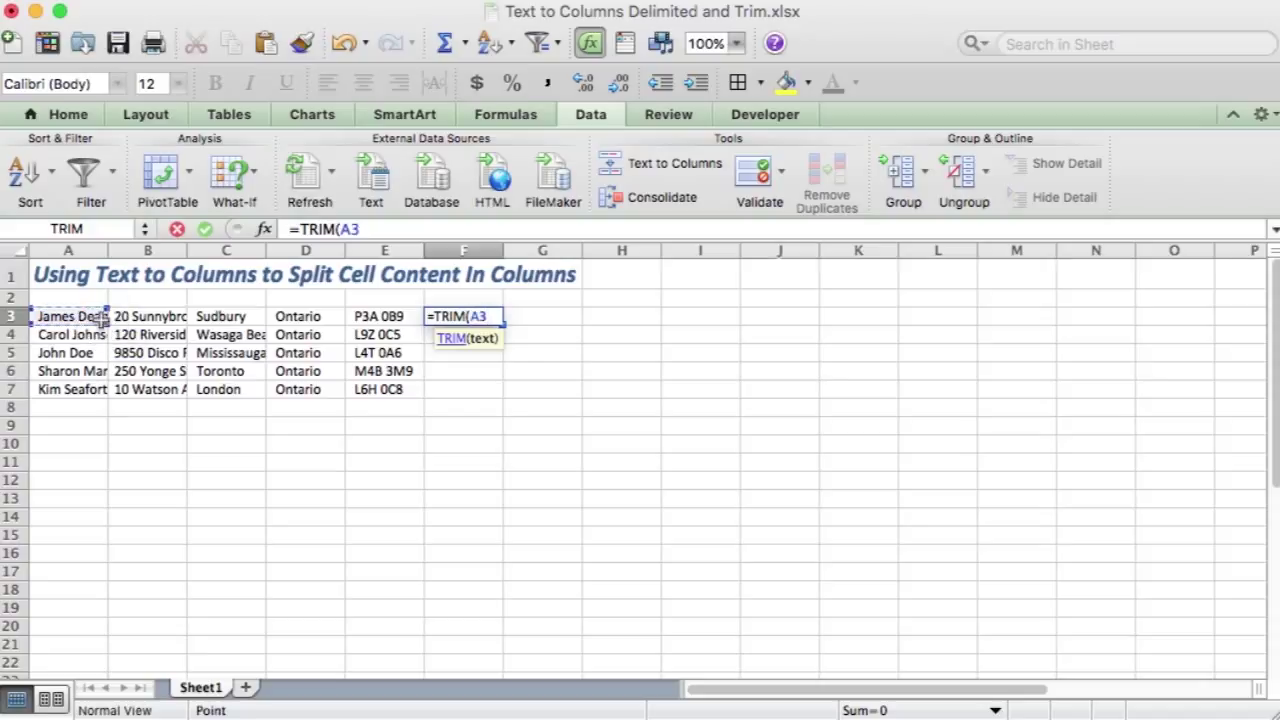
{"action": "type", "text": ")"}
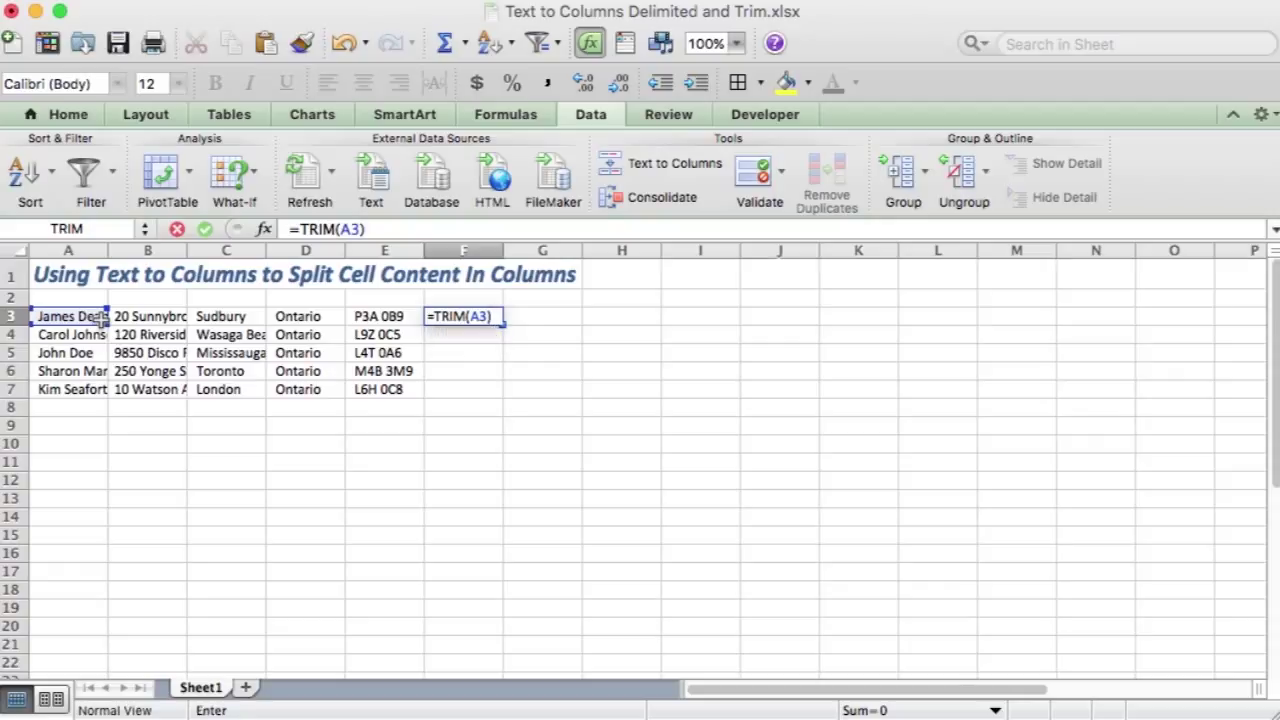
{"action": "key", "text": "Return"}
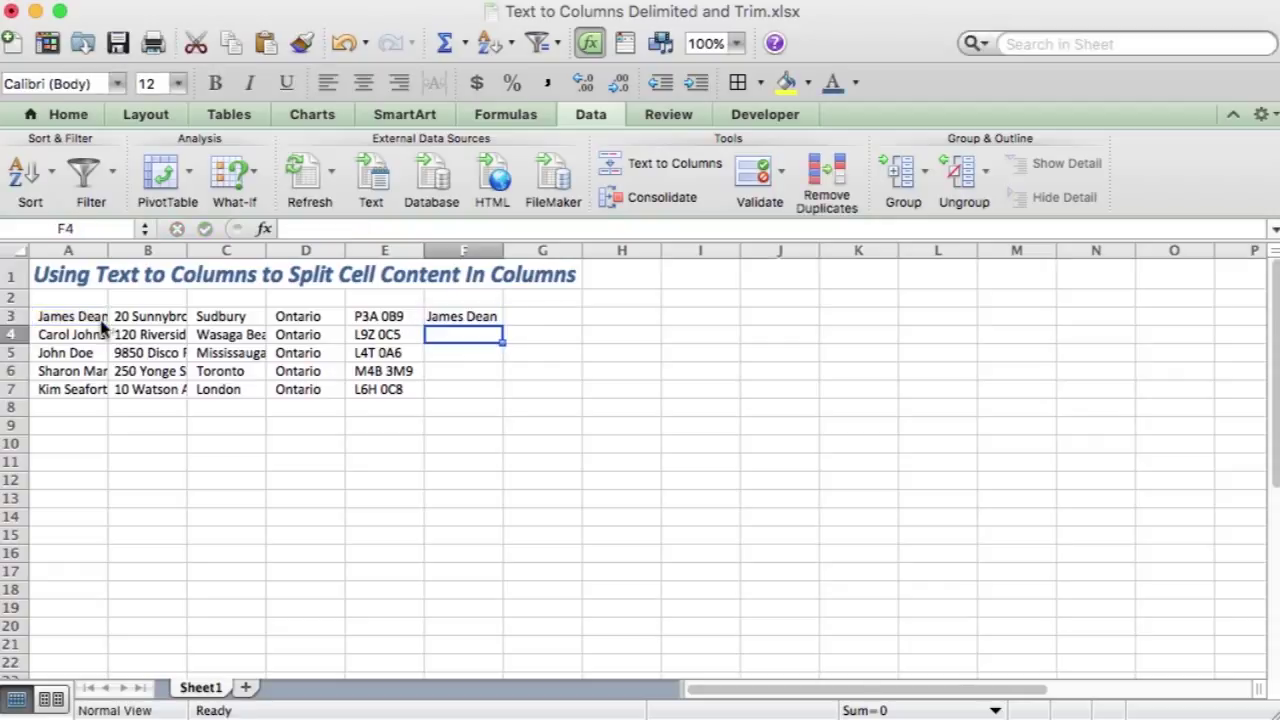
Fill the TRIM formula from F3 across to J3 and down through row 7
{"action": "left_click", "coordinate": [472, 317]}
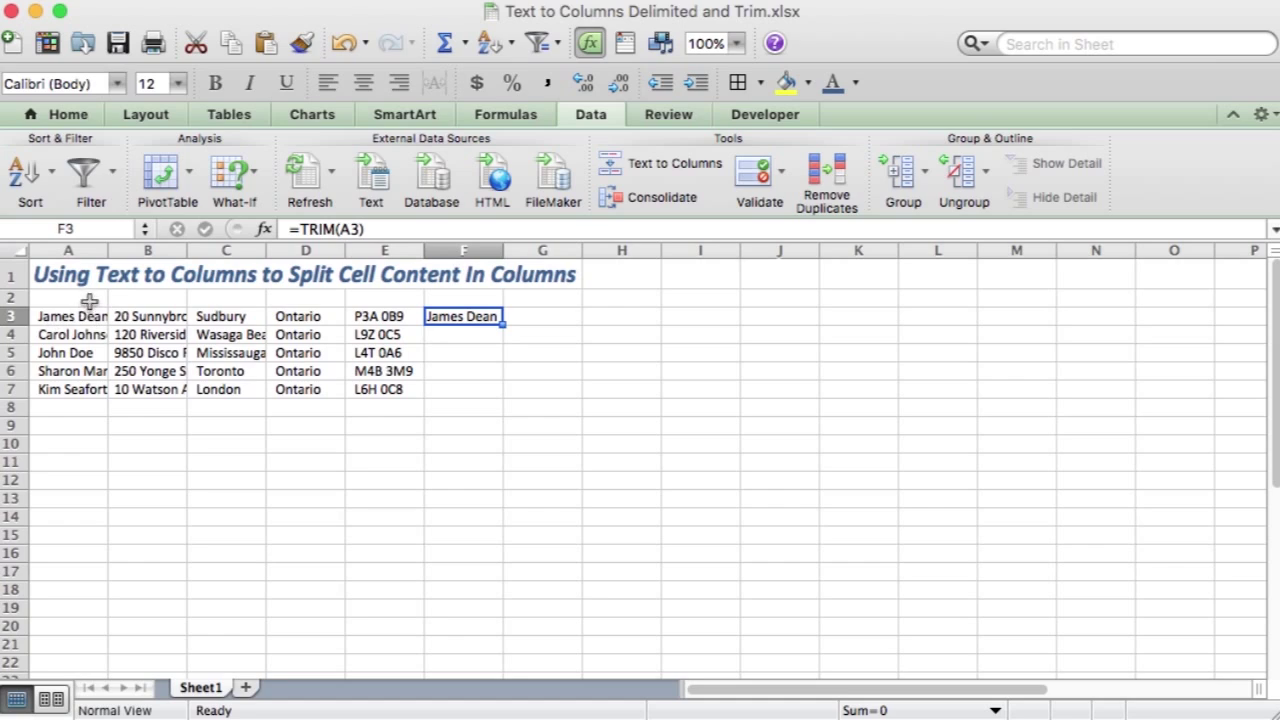
{"action": "left_click", "coordinate": [447, 317]}
{"action": "left_click_drag", "start_coordinate": [447, 317], "coordinate": [759, 322]}
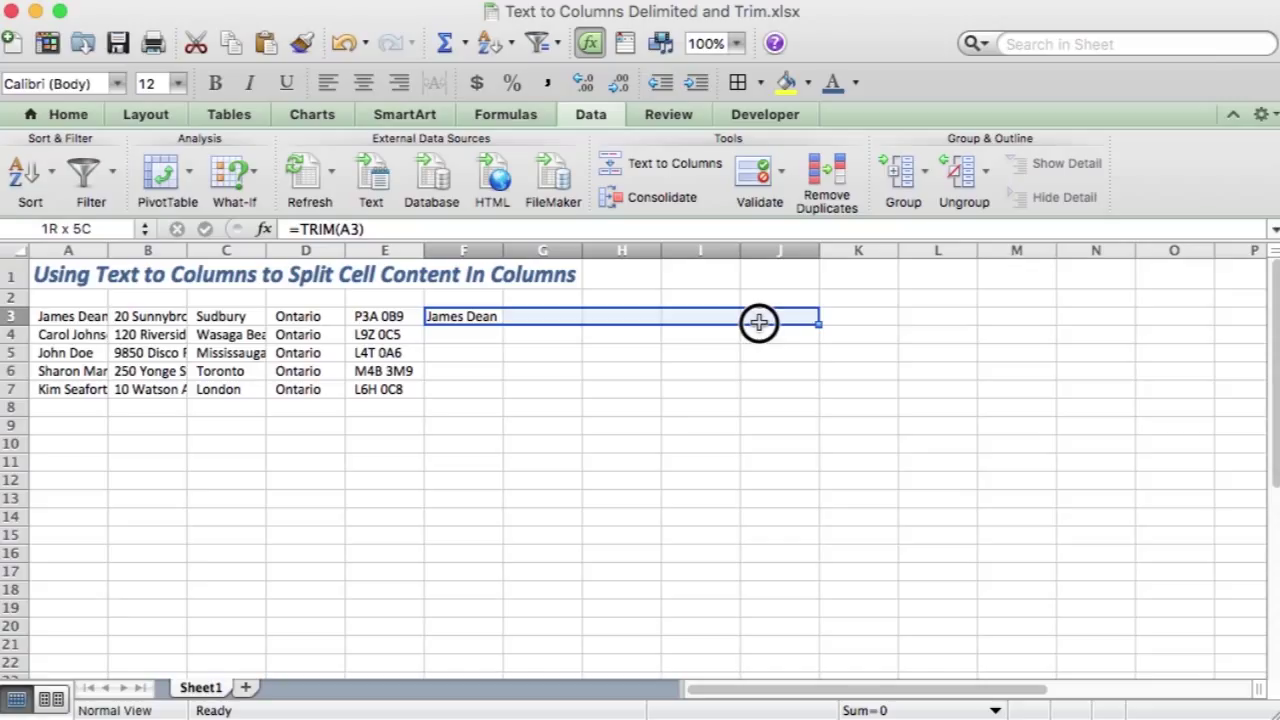
{"action": "left_click_drag", "start_coordinate": [759, 322], "coordinate": [760, 322]}
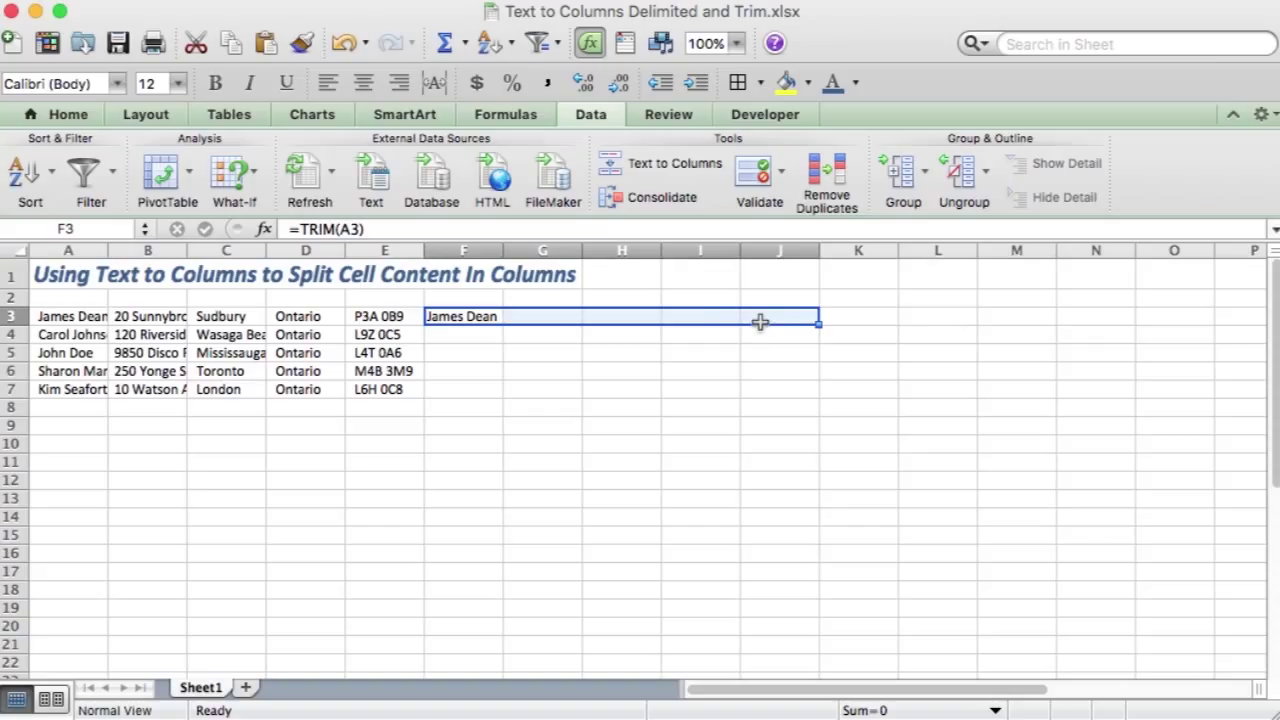
{"action": "key", "text": "ctrl+r"}
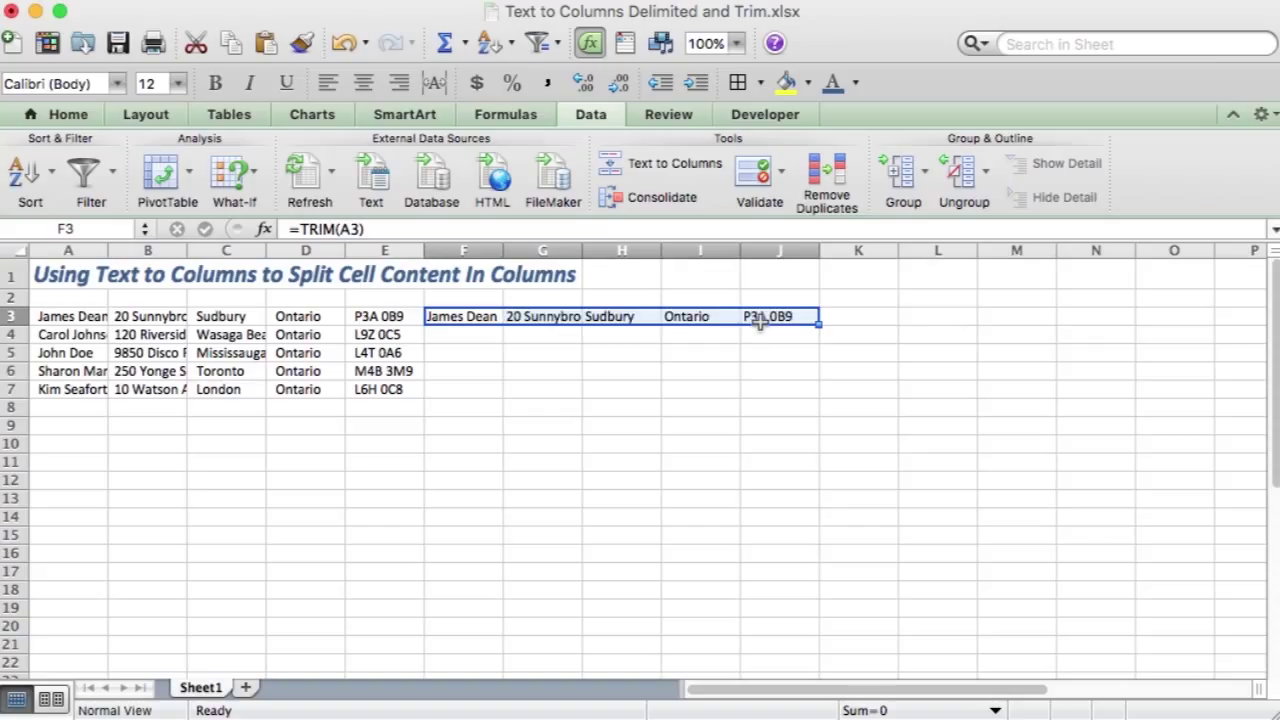
{"action": "double_click", "coordinate": [819, 324]}
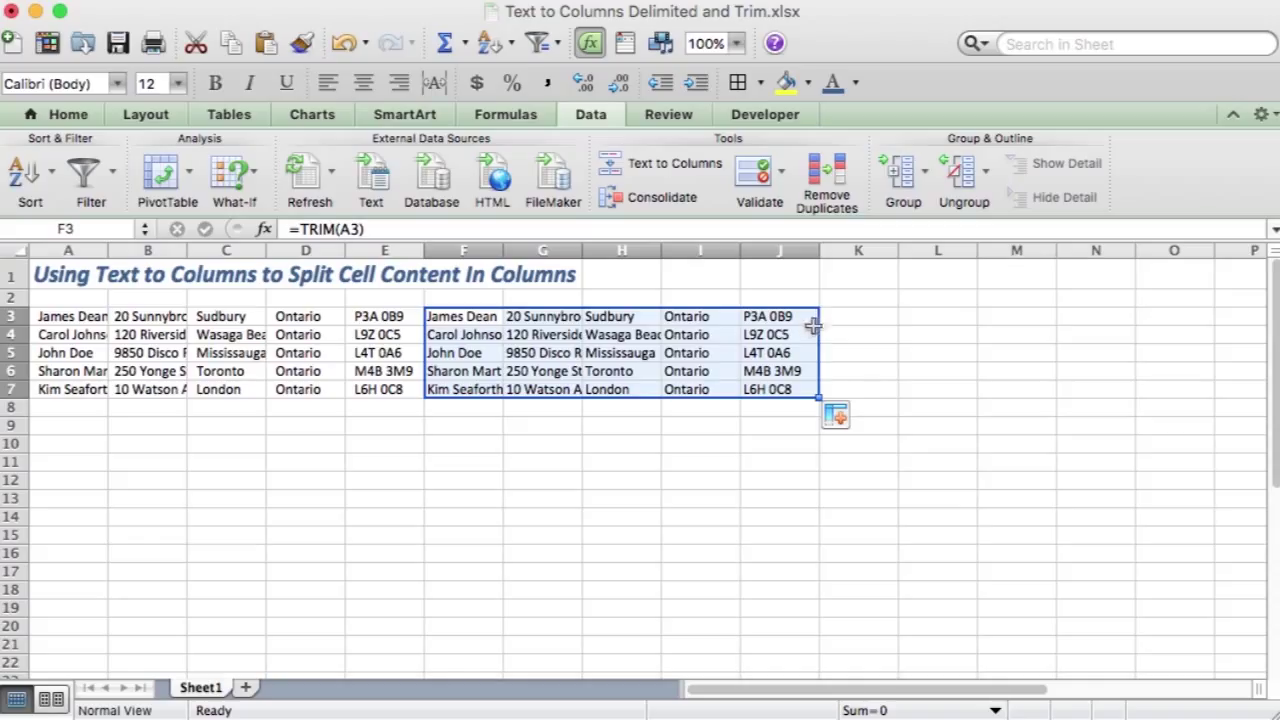
Copy the TRIM formulas in F3:J7 and paste them over themselves as values only
{"action": "right_click", "coordinate": [560, 340]}
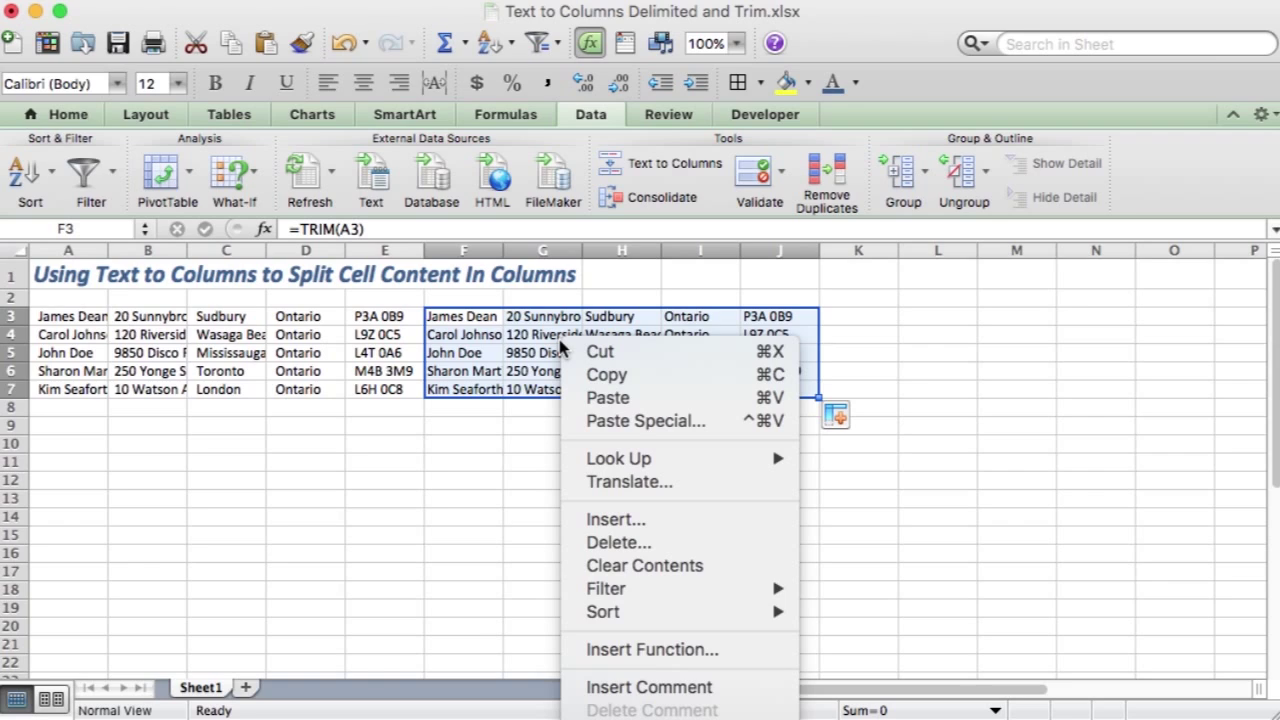
{"action": "left_click", "coordinate": [575, 375]}
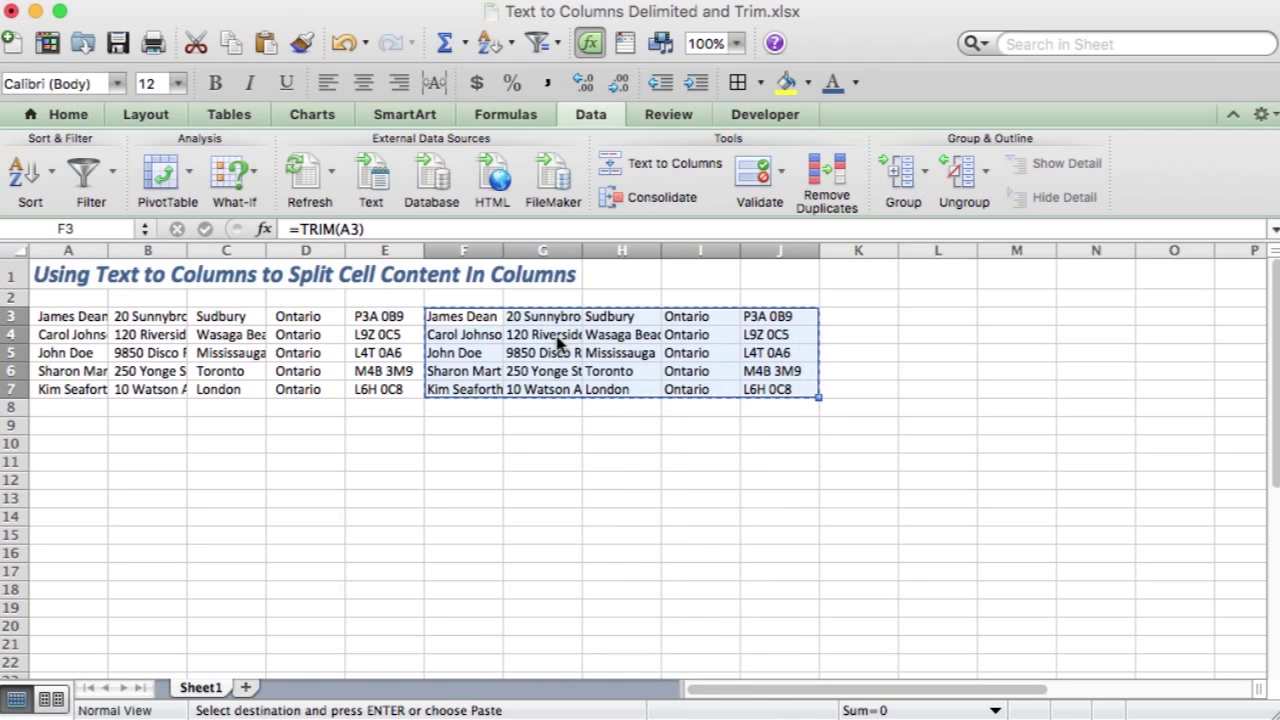
{"action": "right_click", "coordinate": [558, 341]}
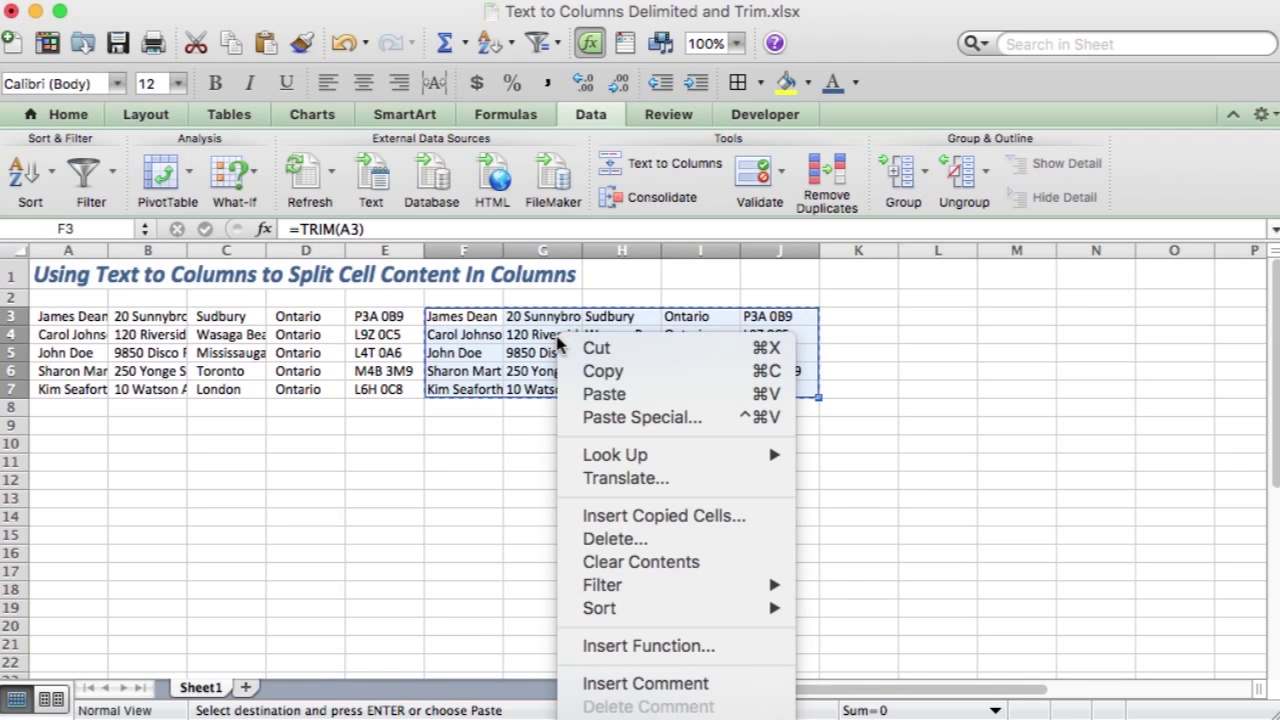
{"action": "left_click", "coordinate": [600, 417]}
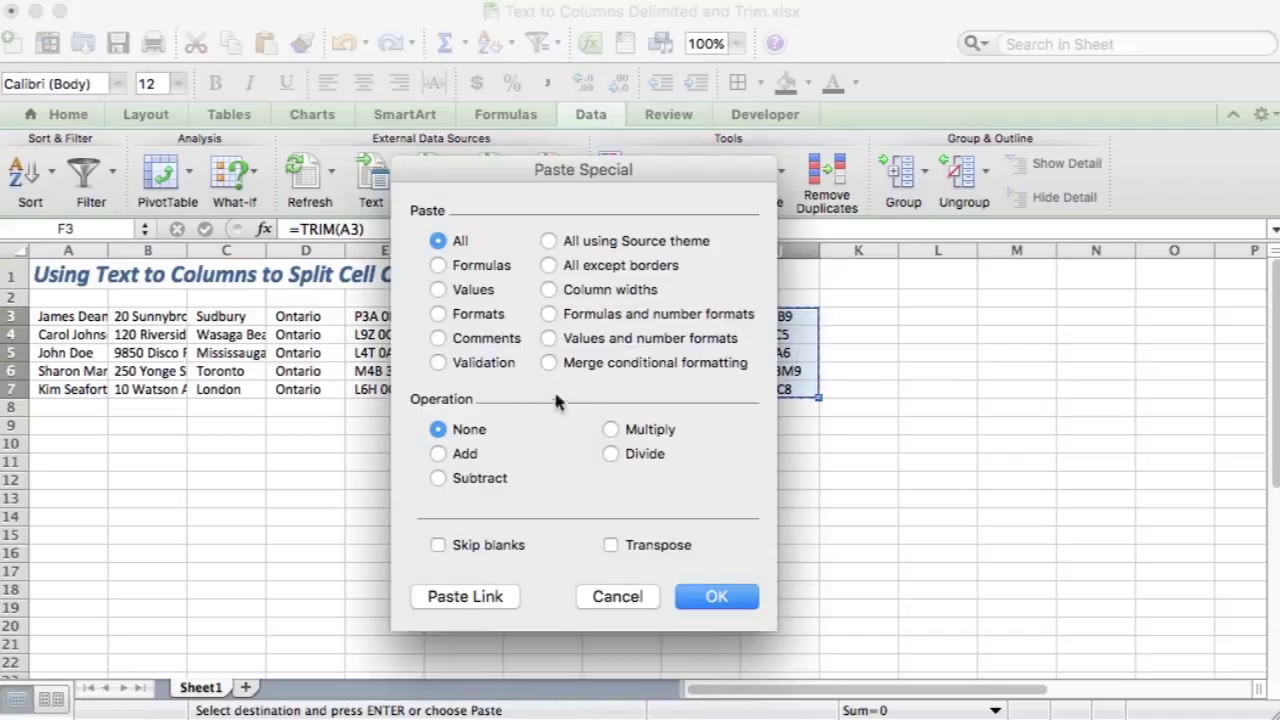
{"action": "left_click", "coordinate": [439, 290]}
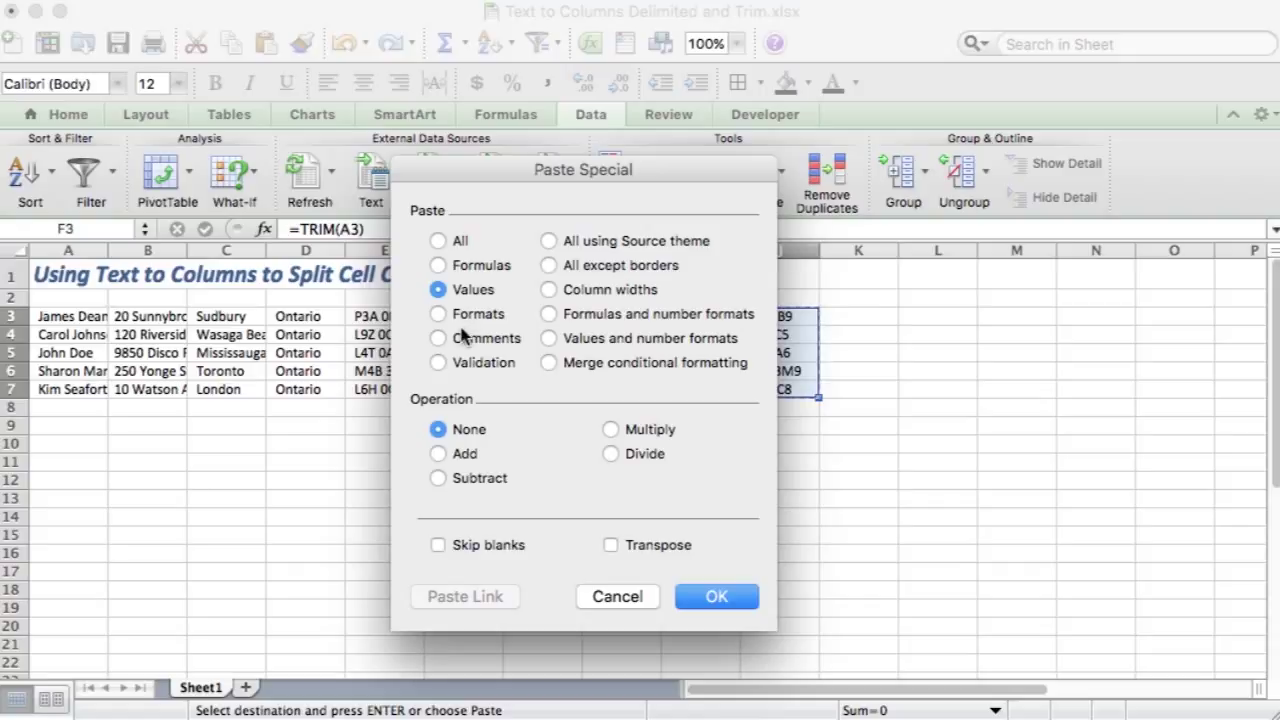
{"action": "left_click", "coordinate": [706, 597]}
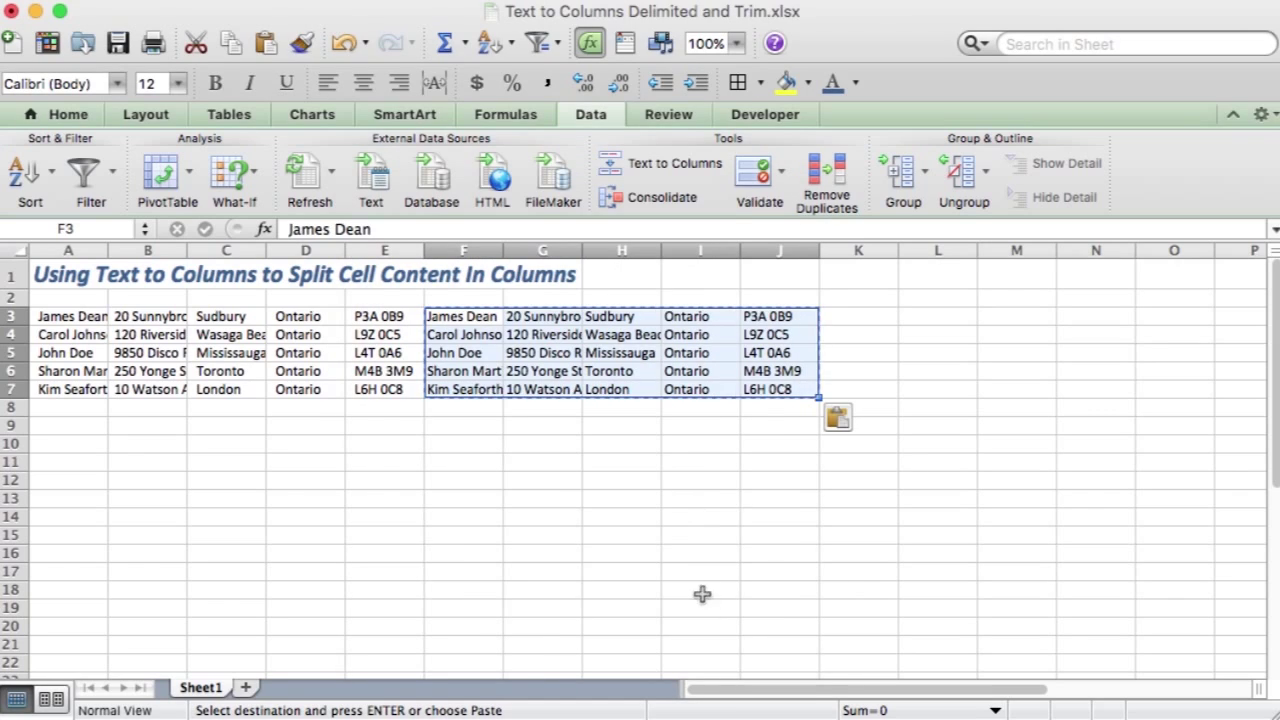
Cut the trimmed values in F3:J7 and paste them at A3 over the untrimmed data
{"action": "left_click", "coordinate": [478, 318]}
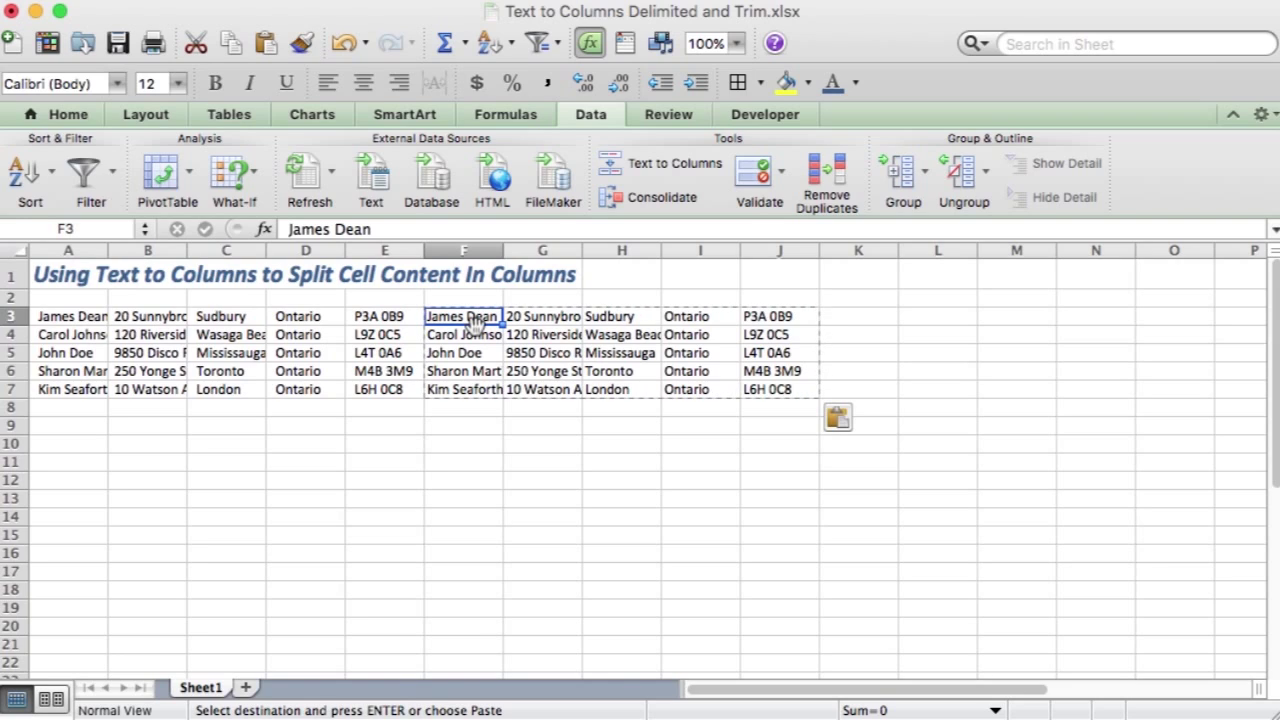
{"action": "left_click", "coordinate": [443, 318]}
{"action": "left_click_drag", "start_coordinate": [443, 318], "coordinate": [766, 391]}
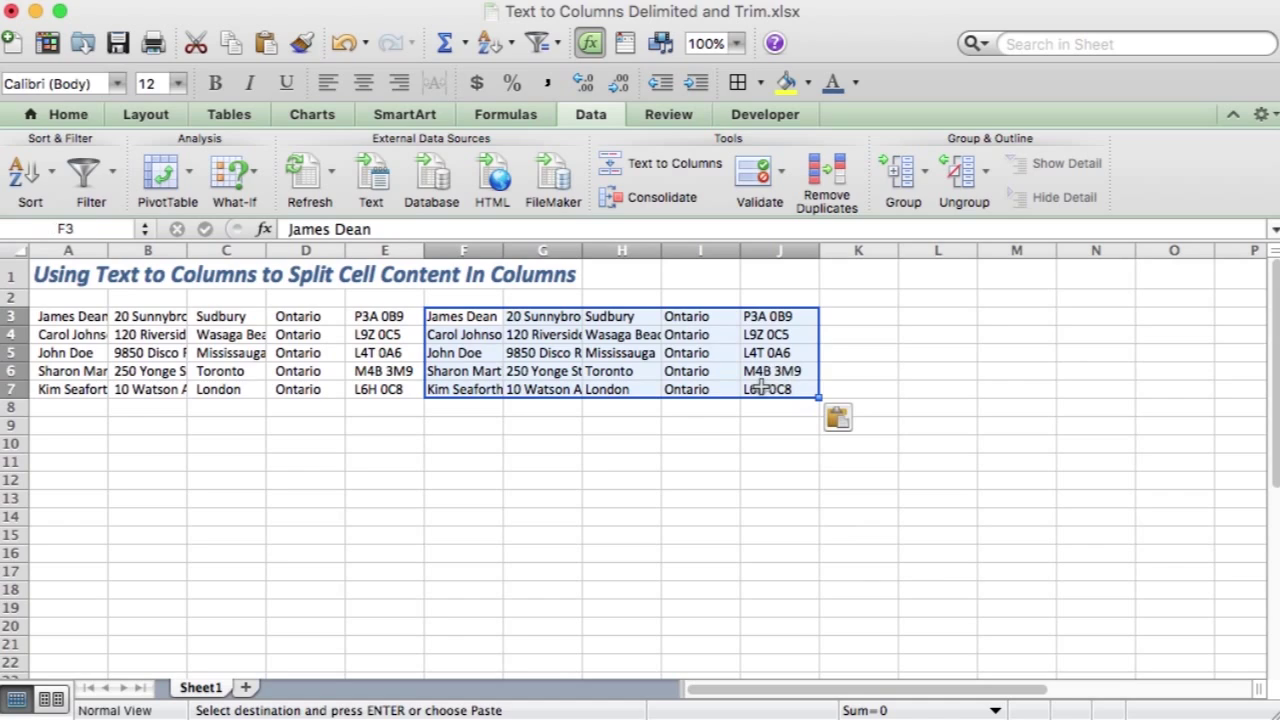
{"action": "right_click", "coordinate": [576, 349]}
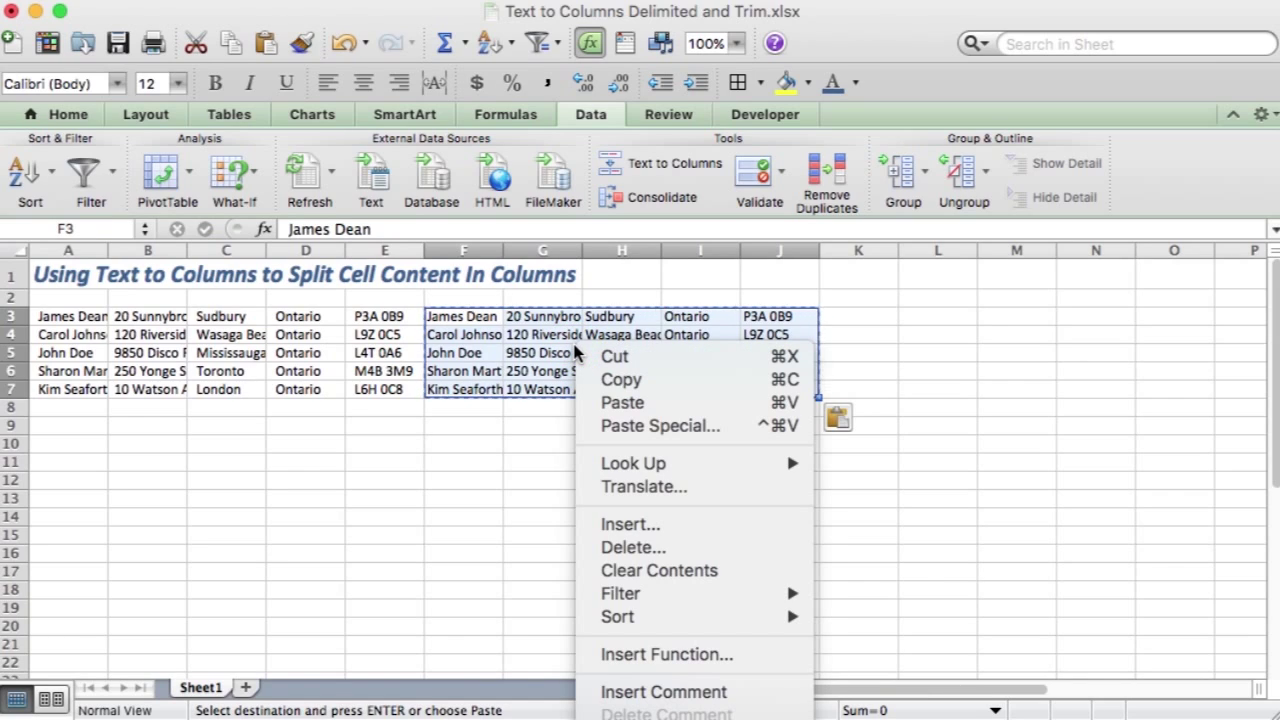
{"action": "left_click", "coordinate": [615, 358]}
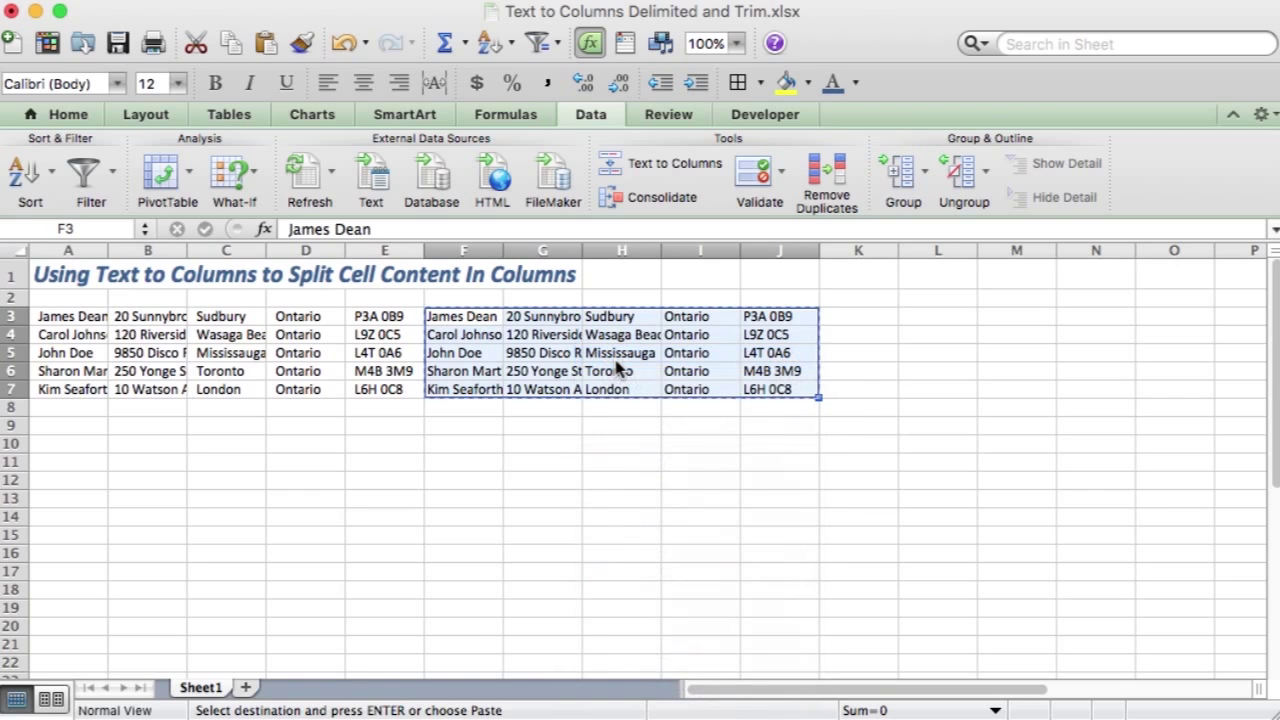
{"action": "left_click", "coordinate": [75, 318]}
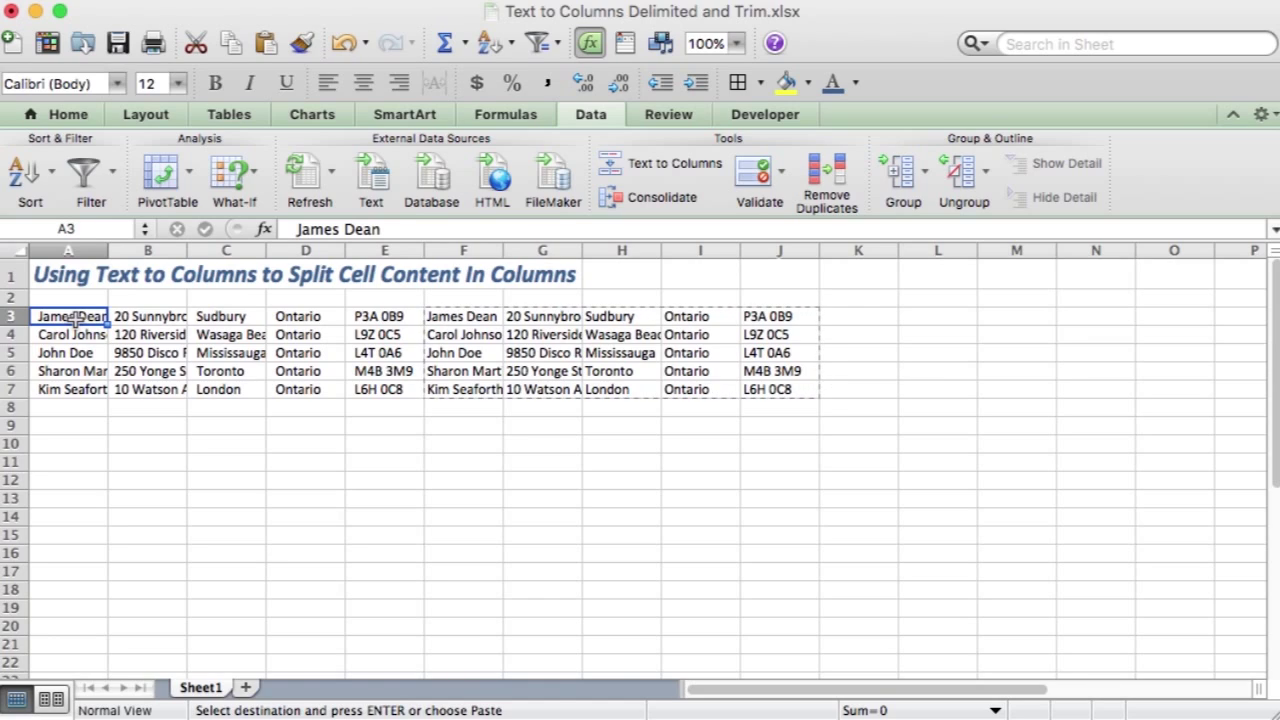
{"action": "right_click", "coordinate": [77, 321]}
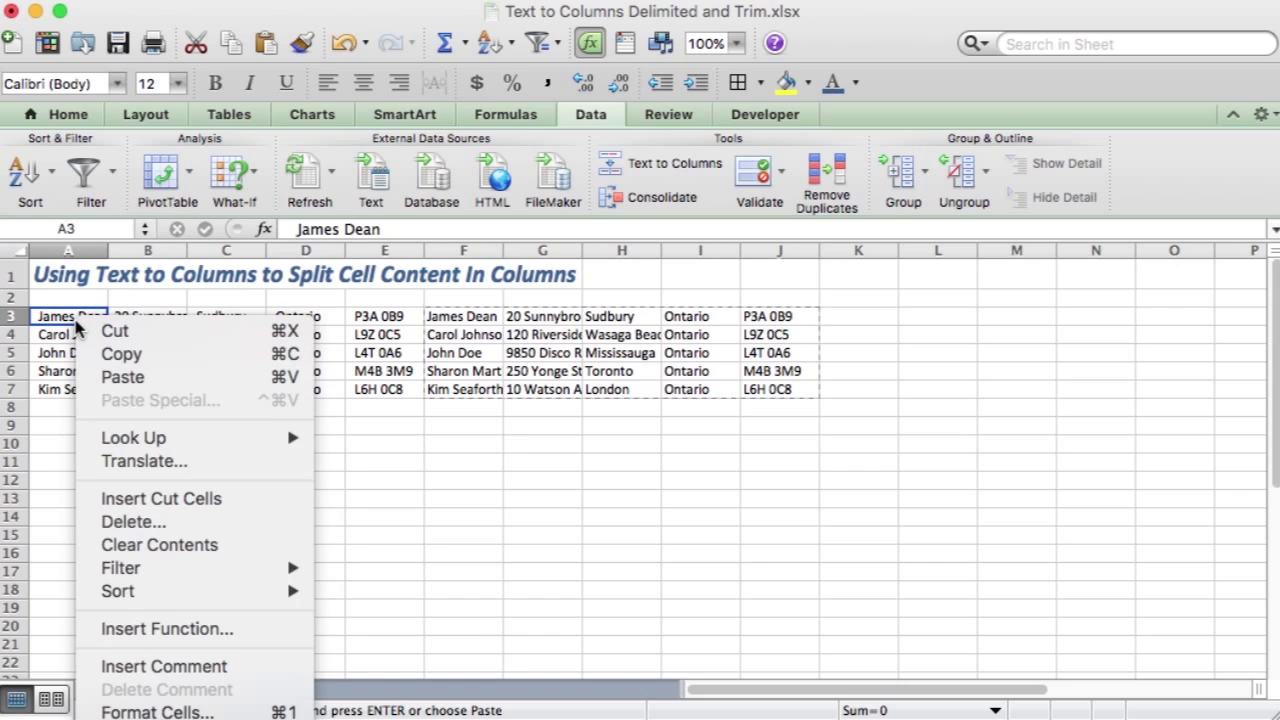
{"action": "left_click", "coordinate": [120, 377]}
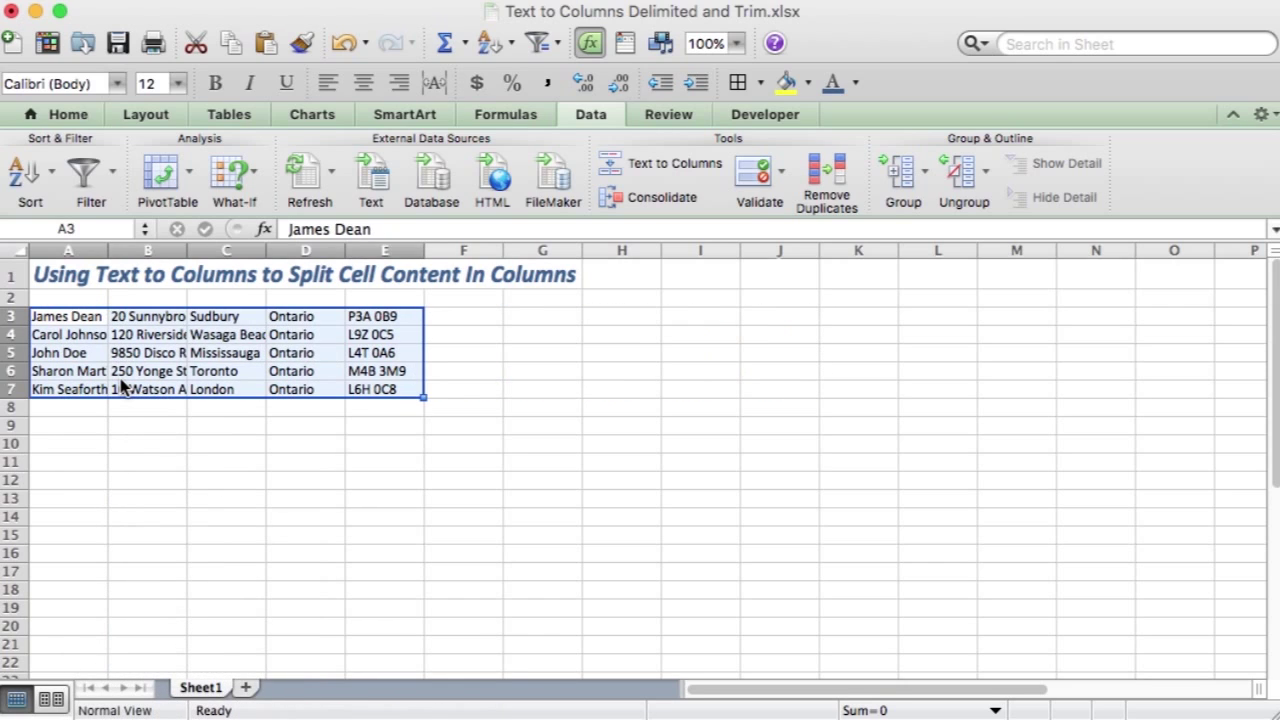
Set the font size of the trimmed data in A3:E7 to 16
{"action": "left_click_drag", "start_coordinate": [70, 317], "coordinate": [350, 387]}
{"action": "left_click", "coordinate": [178, 83]}
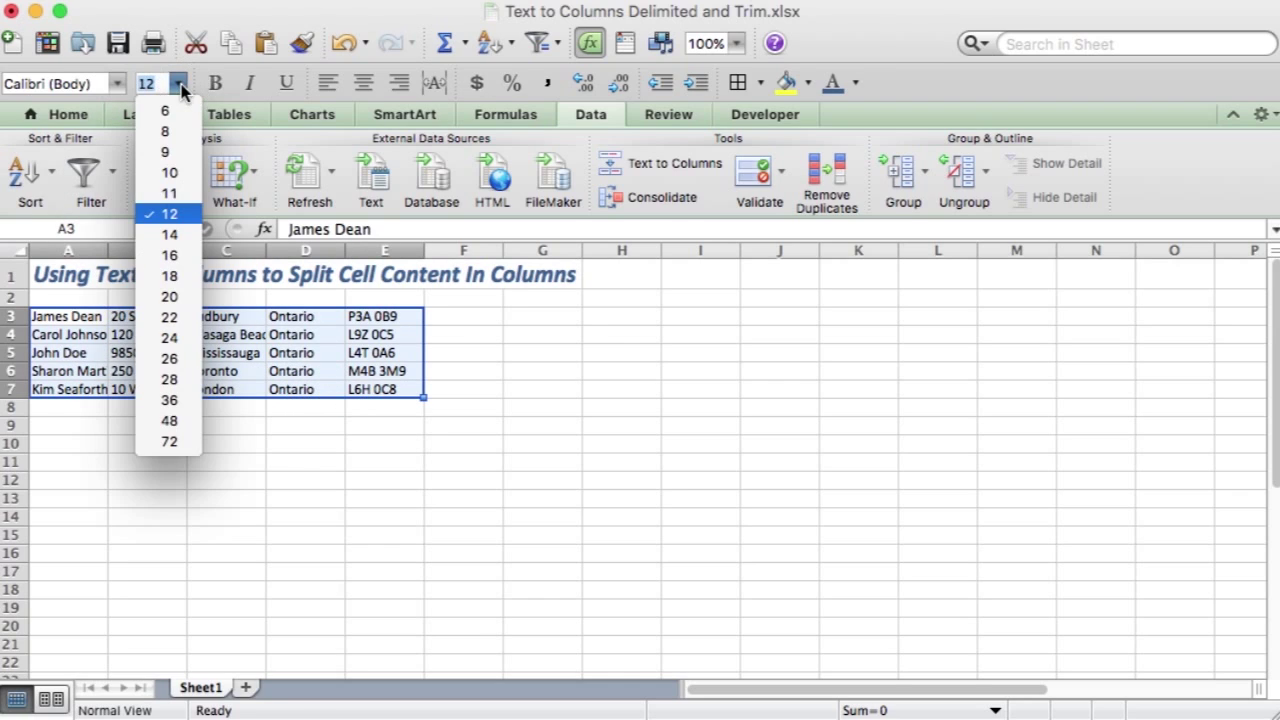
{"action": "left_click", "coordinate": [170, 255]}
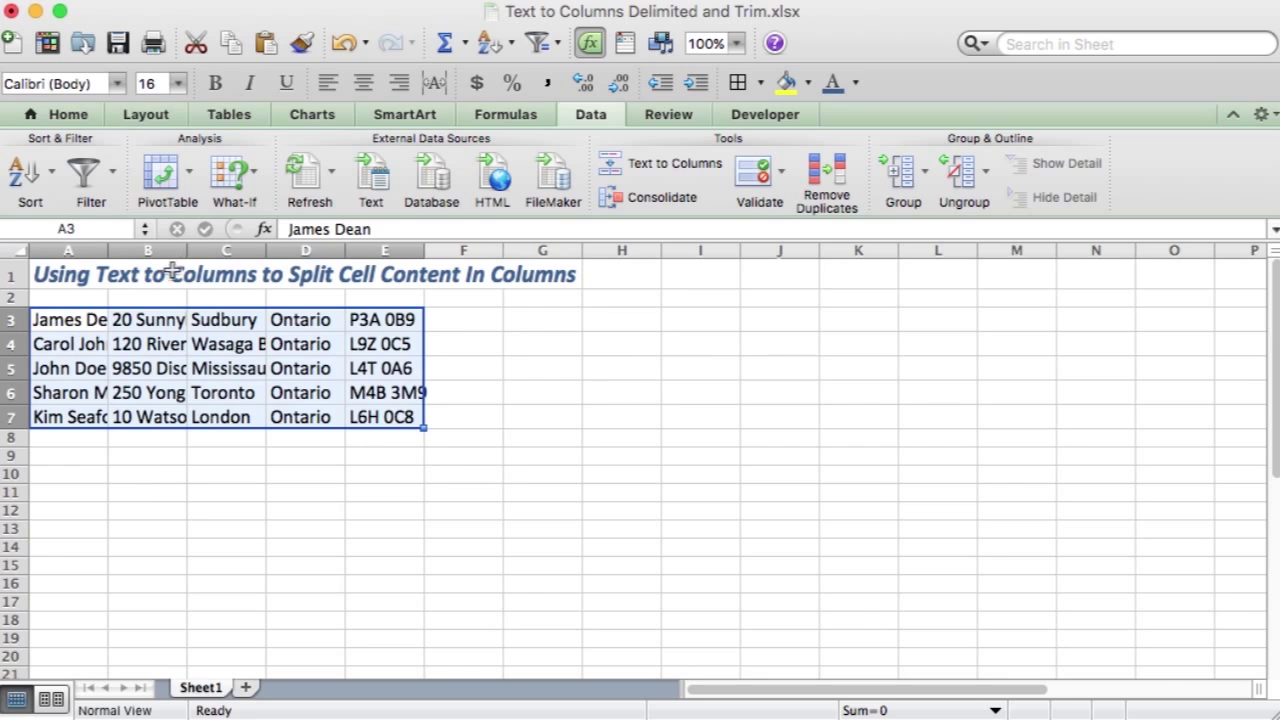
Widen columns A, B, C and E so that their names, street addresses, cities and postal codes fit
{"action": "left_click_drag", "start_coordinate": [108, 249], "coordinate": [181, 249]}
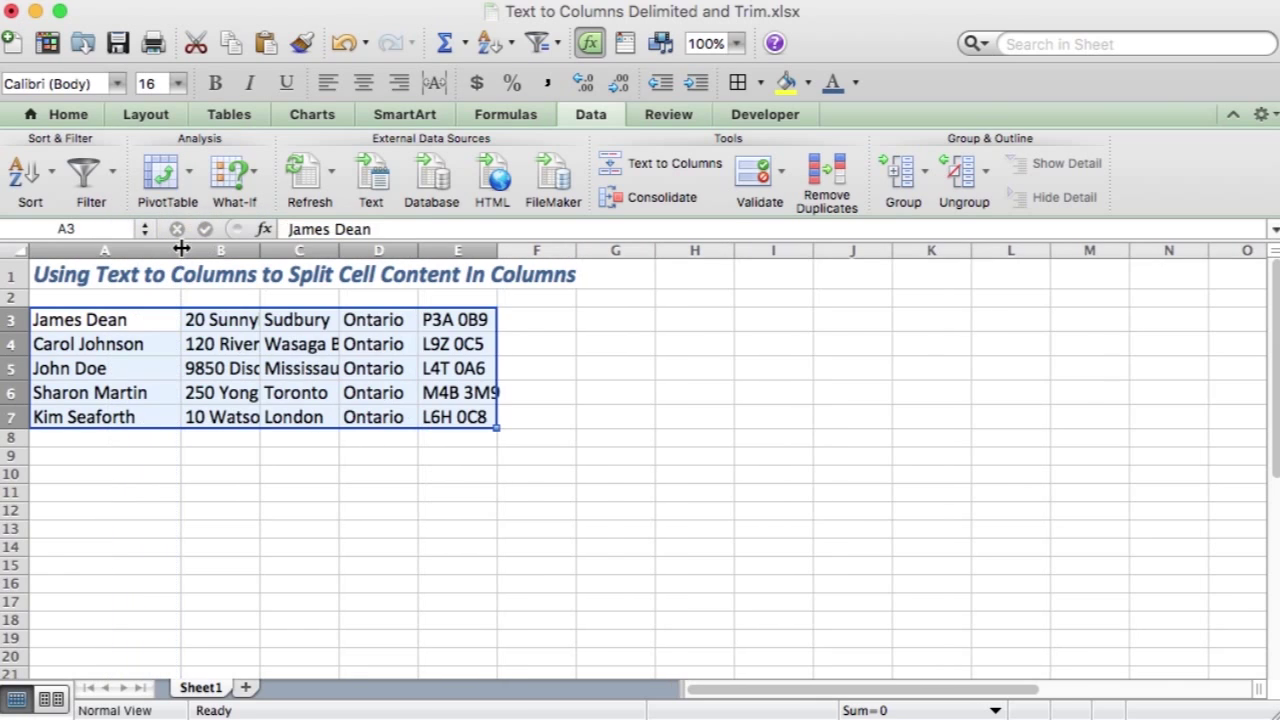
{"action": "left_click_drag", "start_coordinate": [259, 249], "coordinate": [357, 246]}
{"action": "left_click_drag", "start_coordinate": [434, 249], "coordinate": [484, 249]}
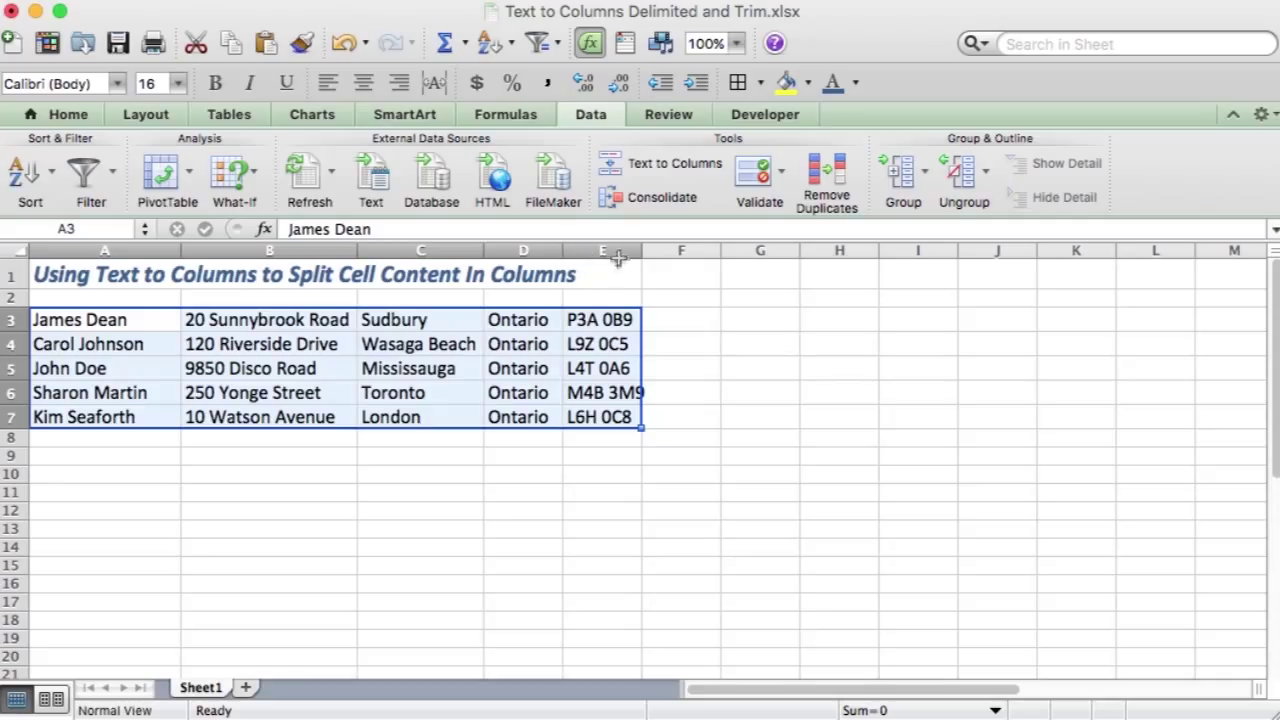
{"action": "left_click_drag", "start_coordinate": [636, 250], "coordinate": [651, 250]}
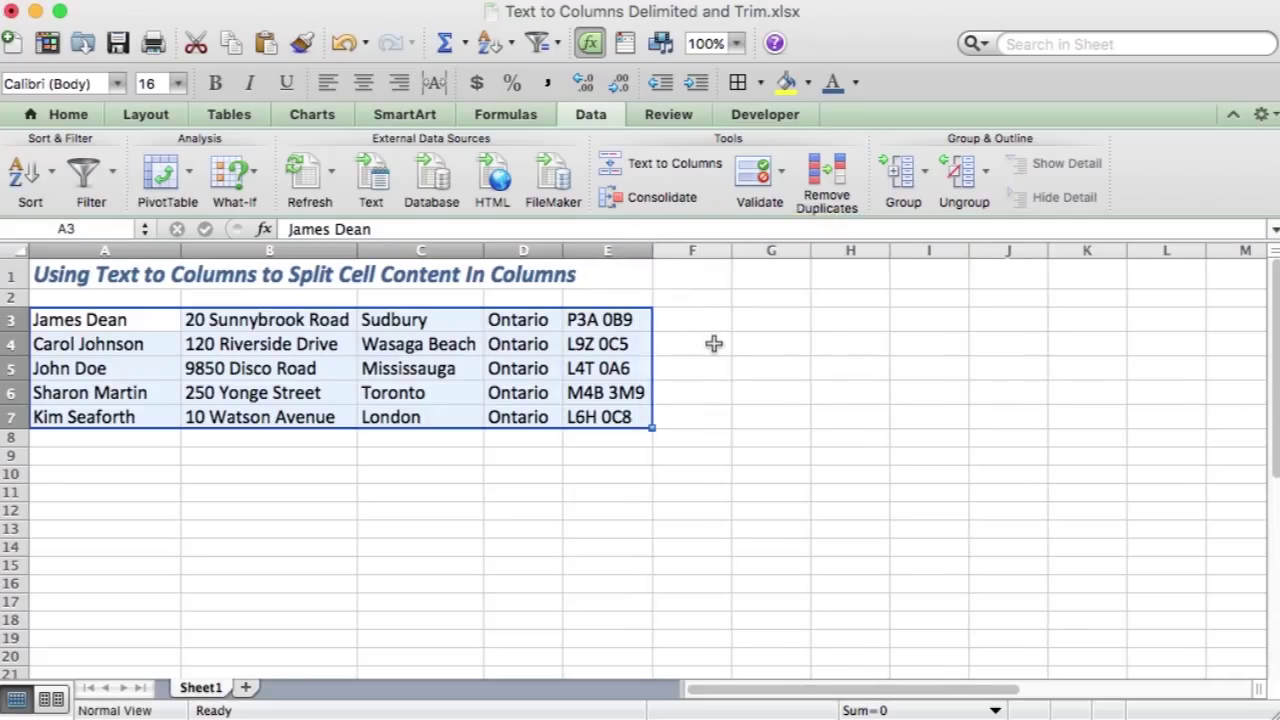